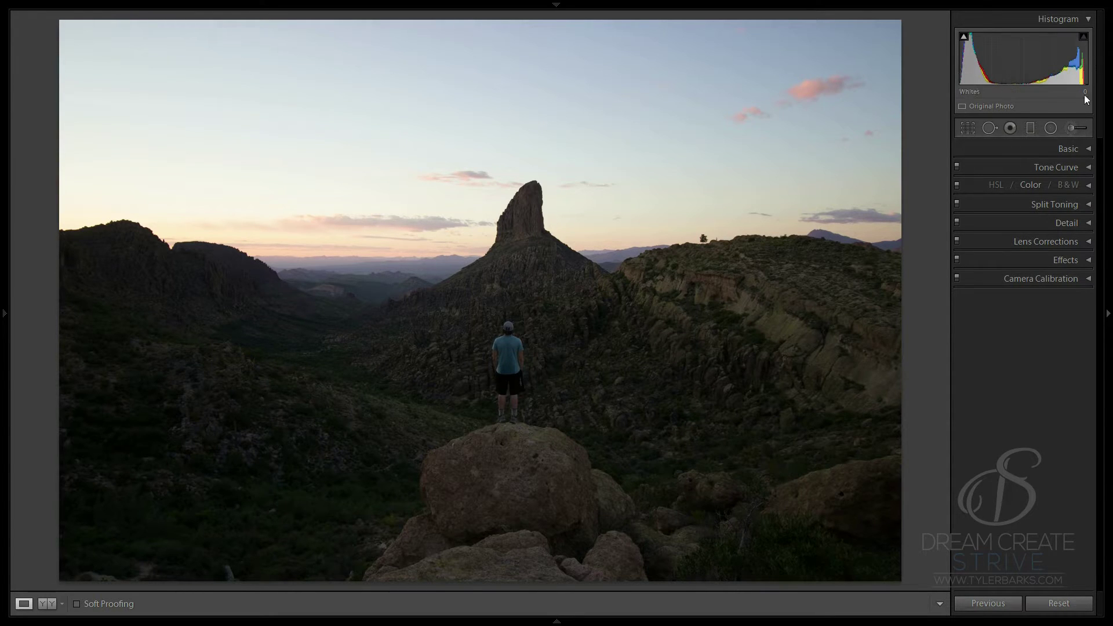
- Lower the photo's Highlights to -100 and raise the Shadows to +76 in the basic tone adjustments
{"action": "left_click", "coordinate": [1077, 150]}
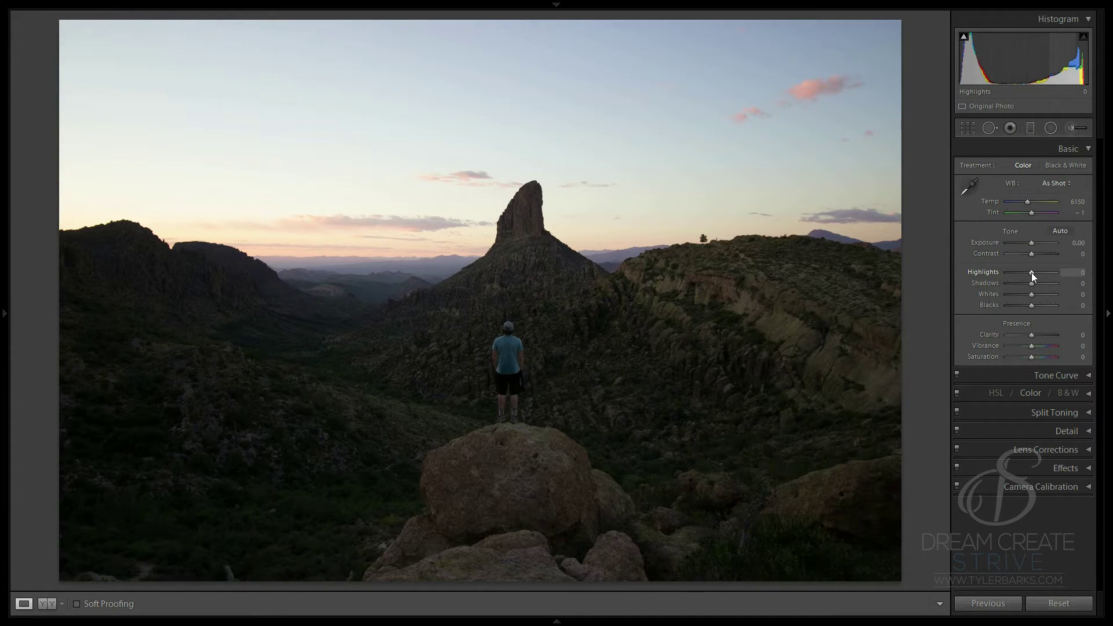
{"action": "left_click_drag", "start_coordinate": [1032, 273], "coordinate": [983, 272]}
{"action": "left_click", "coordinate": [1047, 284]}
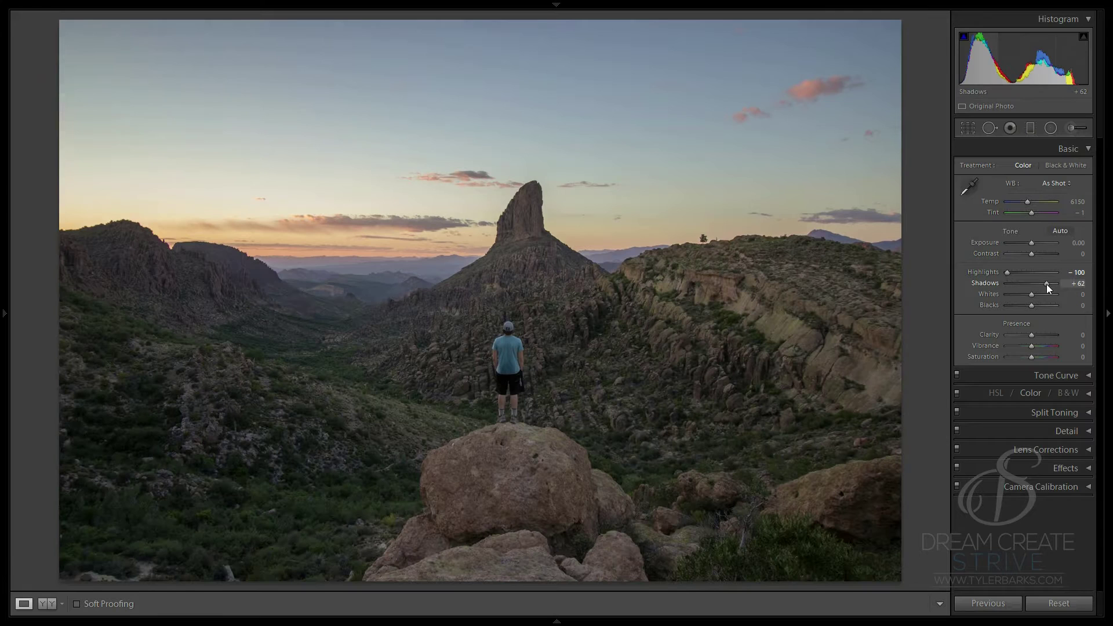
{"action": "left_click_drag", "start_coordinate": [1048, 284], "coordinate": [1051, 284]}
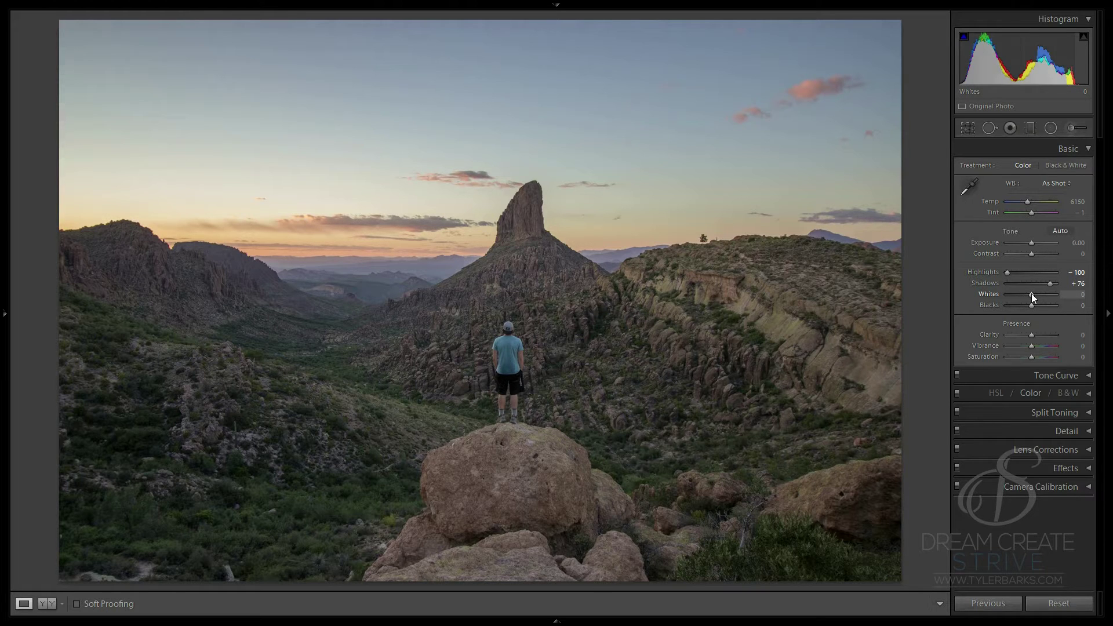
- Set the Whites to +43 using the clipping preview, and the Blacks to -31
{"action": "key", "text": "alt"}
{"action": "left_click_drag", "start_coordinate": [1031, 294], "coordinate": [1044, 290]}
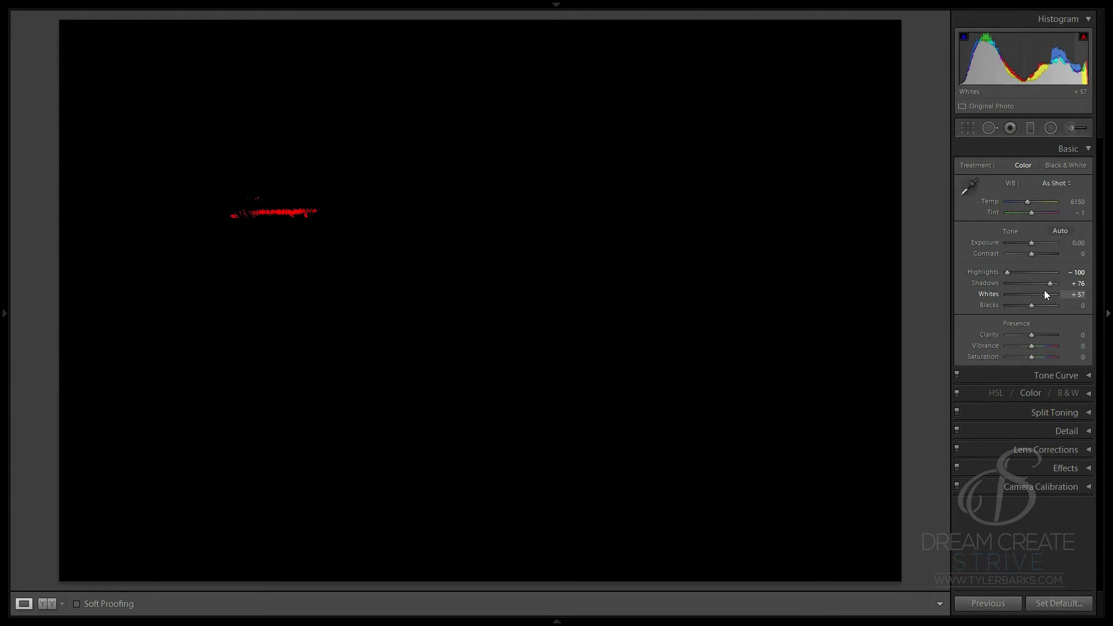
{"action": "left_click_drag", "start_coordinate": [1045, 290], "coordinate": [1041, 294]}
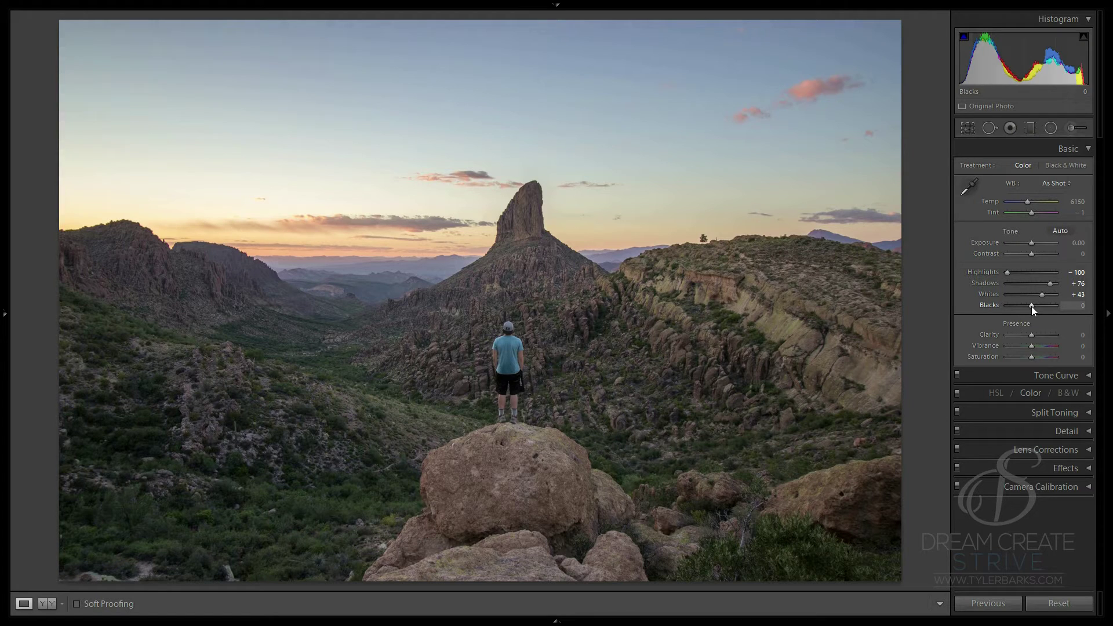
{"action": "left_click_drag", "start_coordinate": [1031, 306], "coordinate": [1024, 308]}
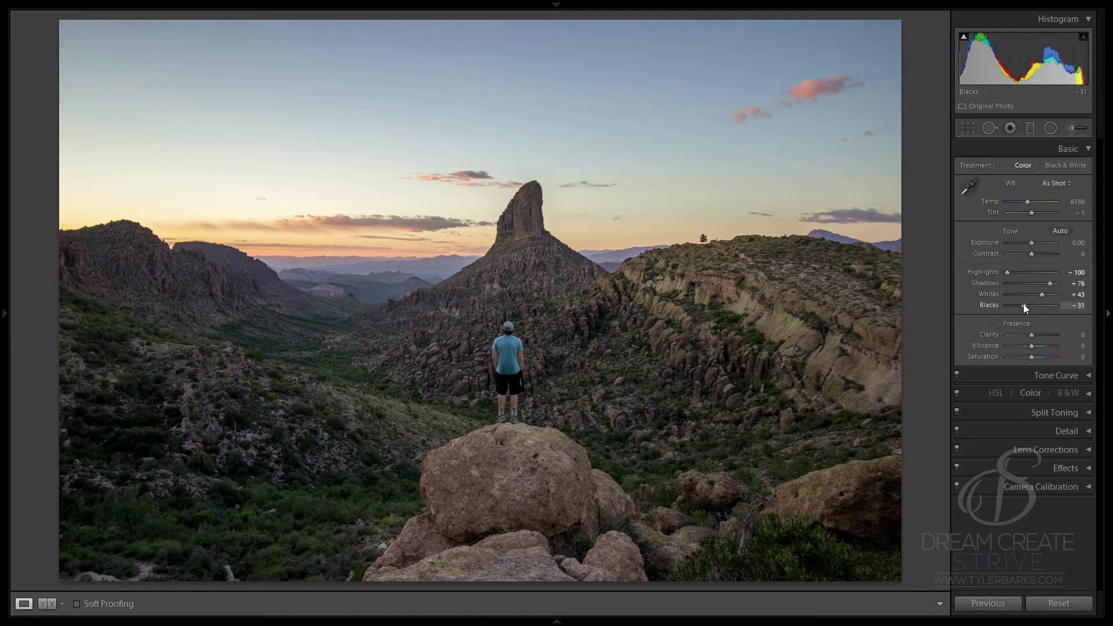
- Raise the photo's Clarity to +69 and its Vibrance to +71
{"action": "left_click", "coordinate": [1044, 334]}
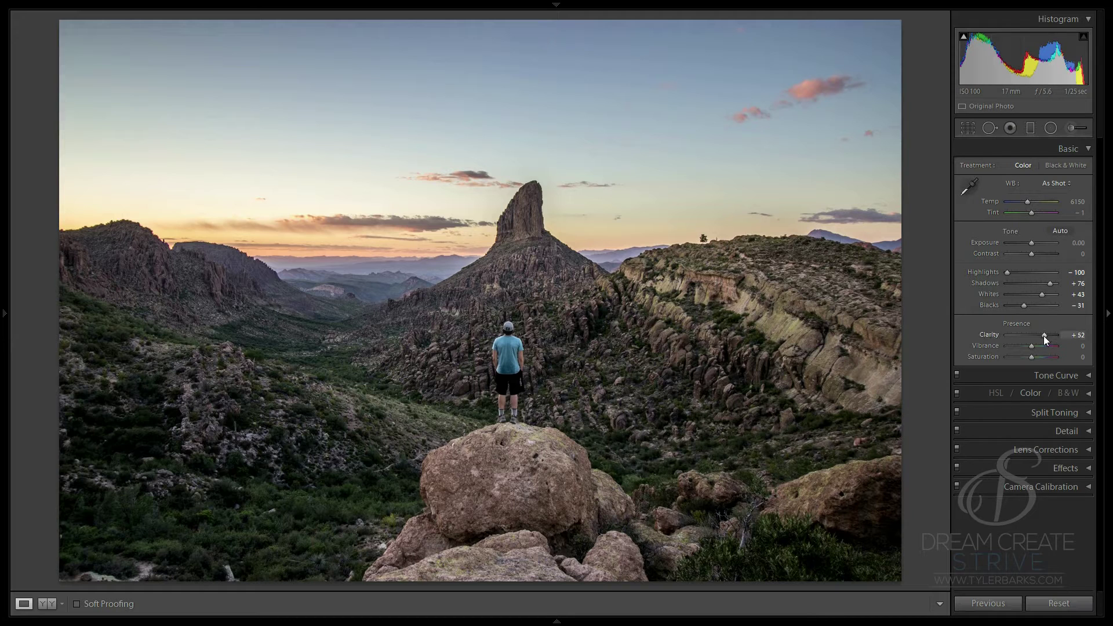
{"action": "left_click_drag", "start_coordinate": [1044, 336], "coordinate": [1049, 337]}
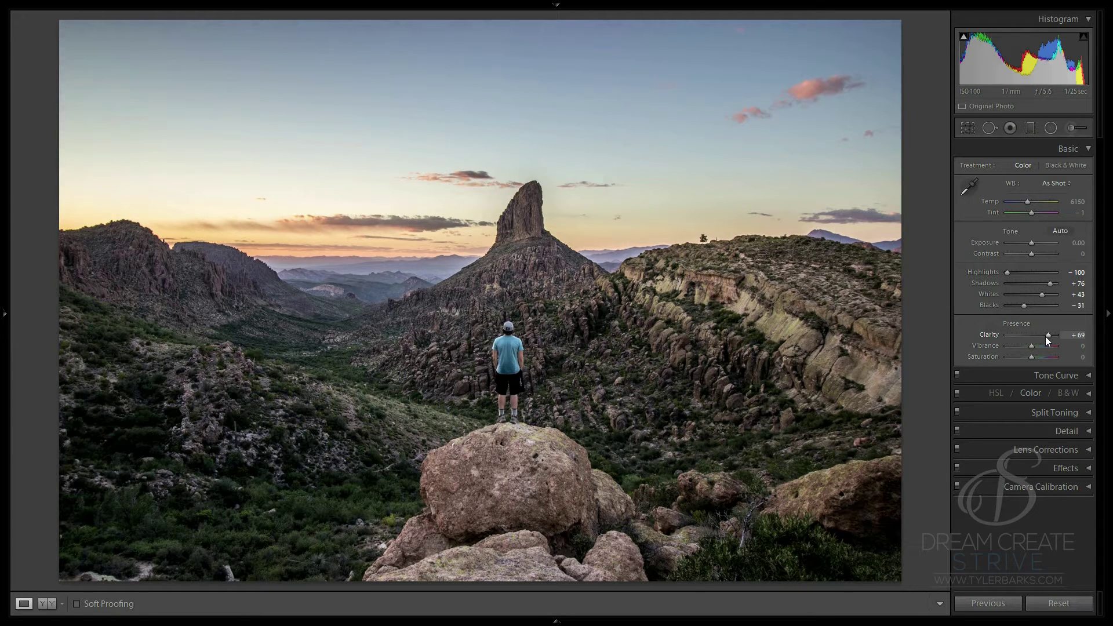
{"action": "left_click", "coordinate": [1045, 346]}
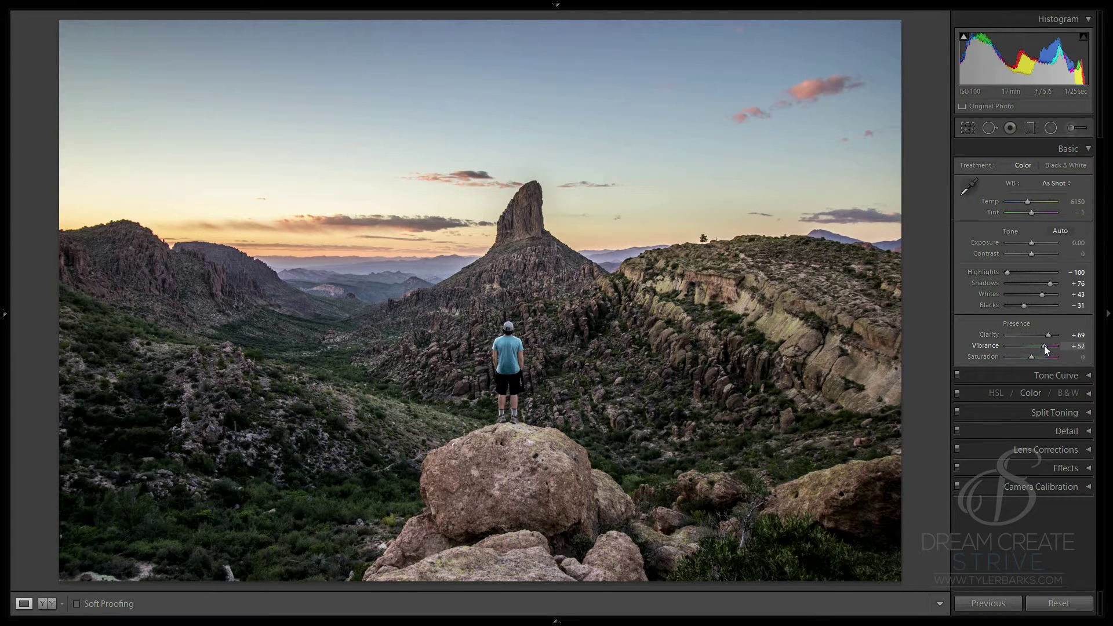
{"action": "left_click_drag", "start_coordinate": [1044, 346], "coordinate": [1048, 345]}
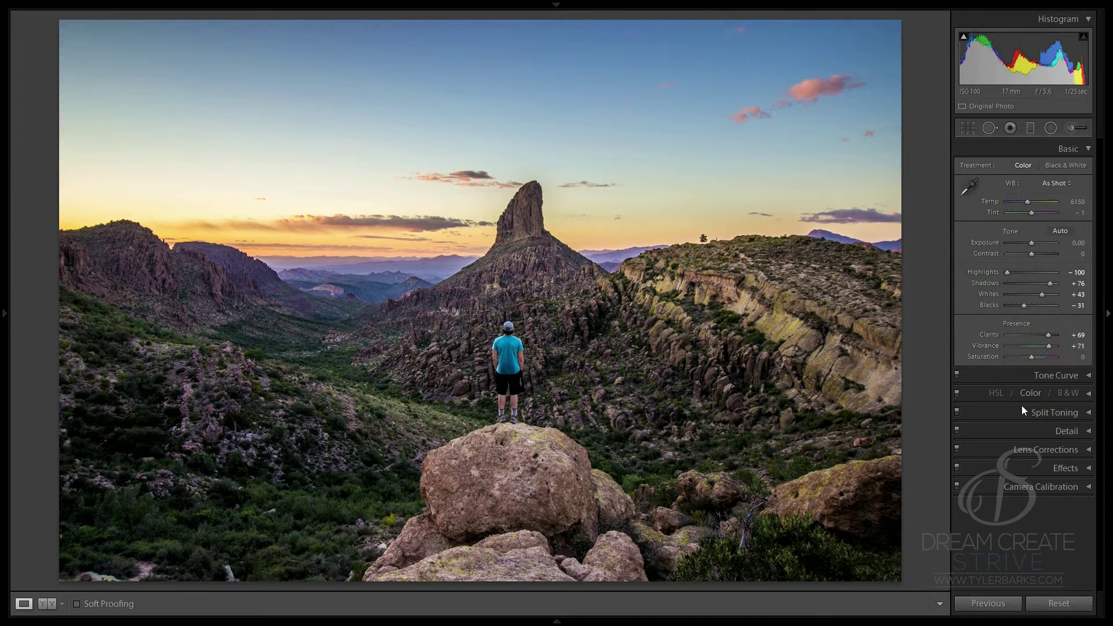
- Set the Saturation to +43 and warm the white balance temperature to 6762
{"action": "left_click_drag", "start_coordinate": [1032, 358], "coordinate": [1042, 359]}
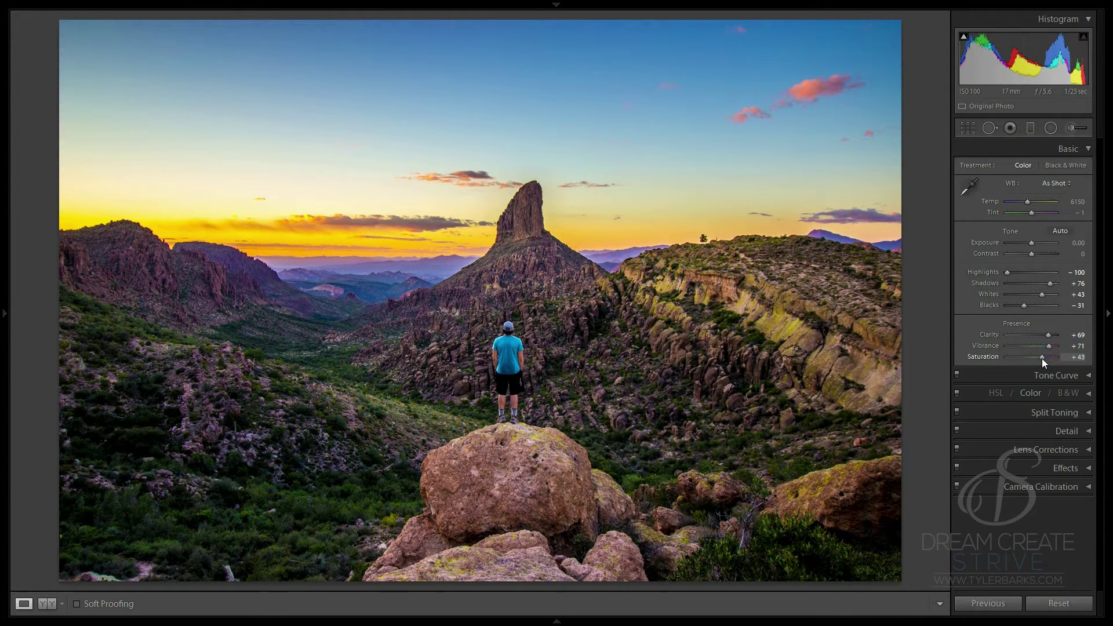
{"action": "left_click_drag", "start_coordinate": [1047, 347], "coordinate": [1047, 346]}
{"action": "left_click_drag", "start_coordinate": [1029, 201], "coordinate": [1031, 200]}
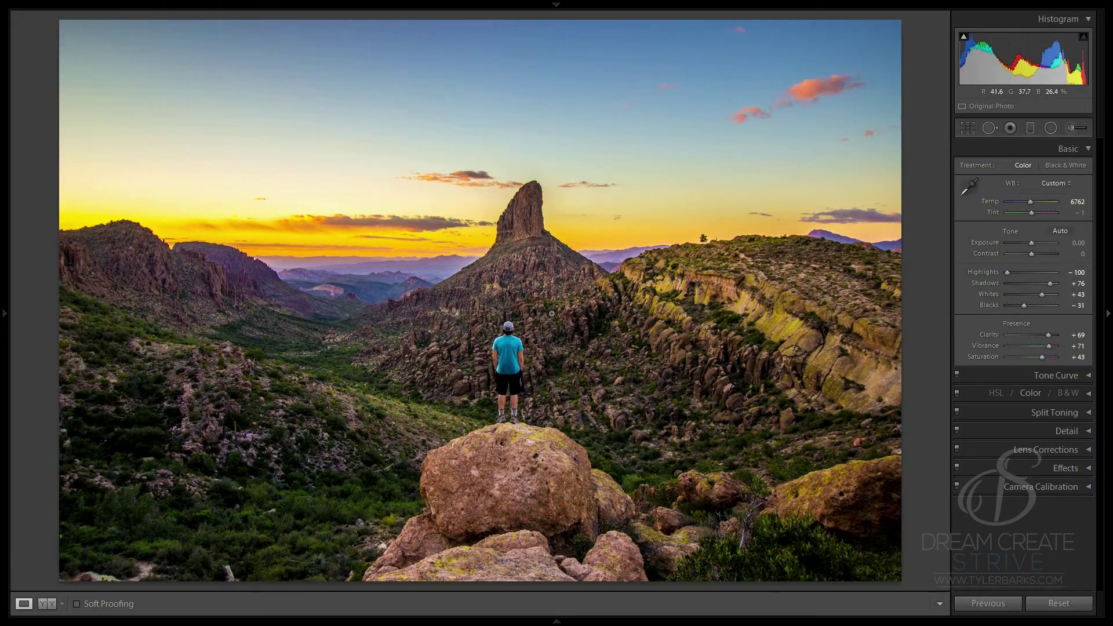
- Examine the rock spire, clouds and distant mountains up close, and return to the full photo
{"action": "left_click", "coordinate": [616, 307]}
{"action": "left_click_drag", "start_coordinate": [434, 160], "coordinate": [483, 238]}
{"action": "left_click_drag", "start_coordinate": [335, 121], "coordinate": [396, 217]}
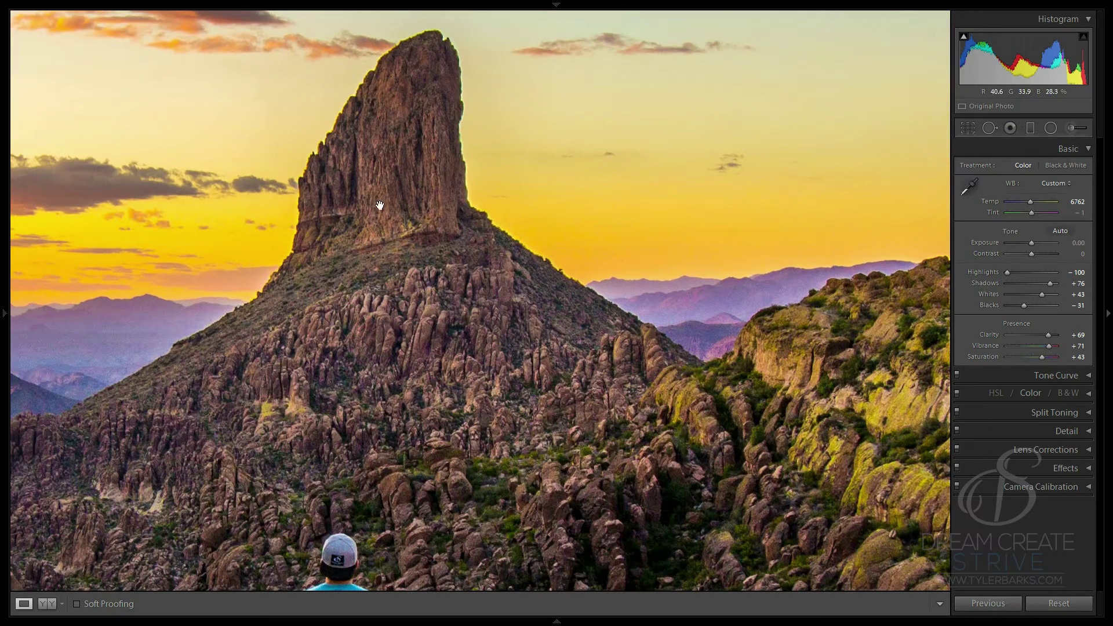
{"action": "left_click_drag", "start_coordinate": [245, 305], "coordinate": [493, 342]}
{"action": "left_click_drag", "start_coordinate": [261, 340], "coordinate": [440, 349]}
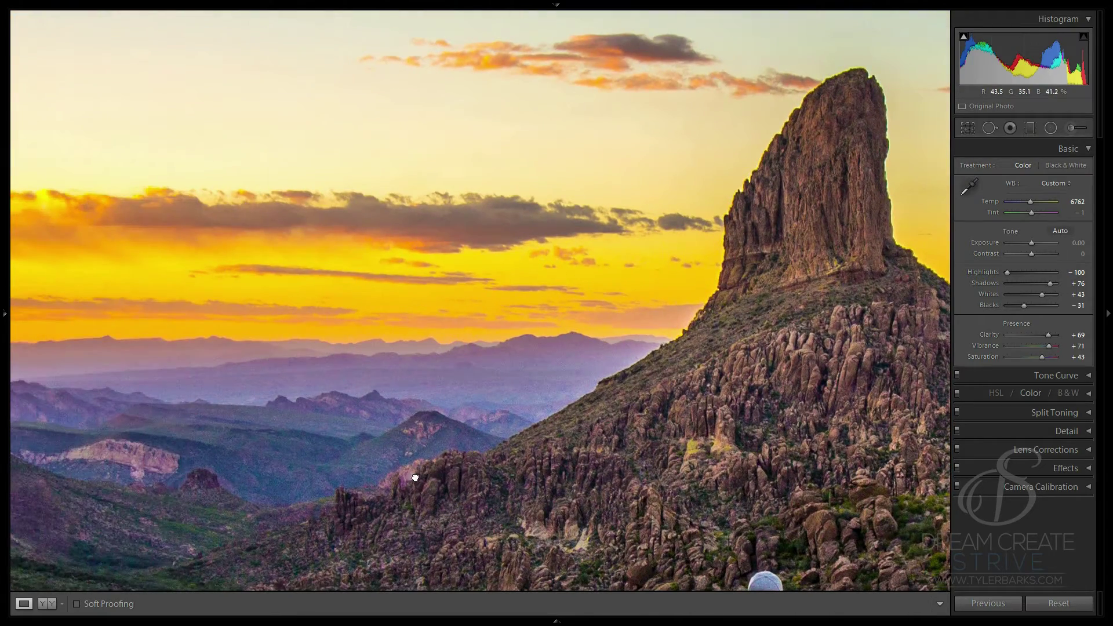
{"action": "left_click_drag", "start_coordinate": [414, 477], "coordinate": [621, 408]}
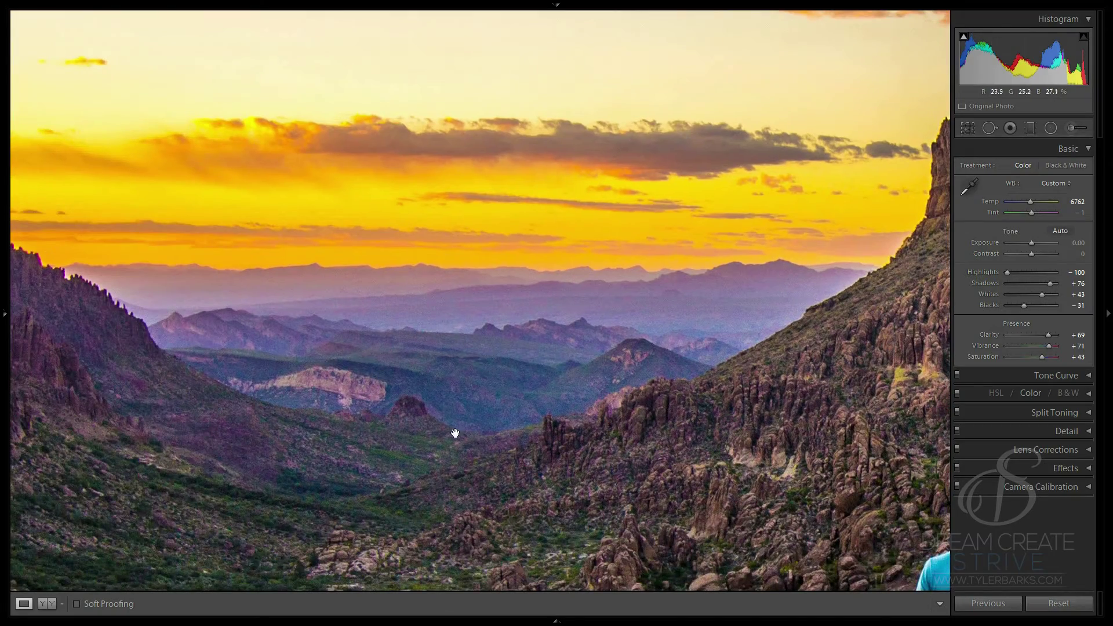
{"action": "left_click", "coordinate": [522, 390]}
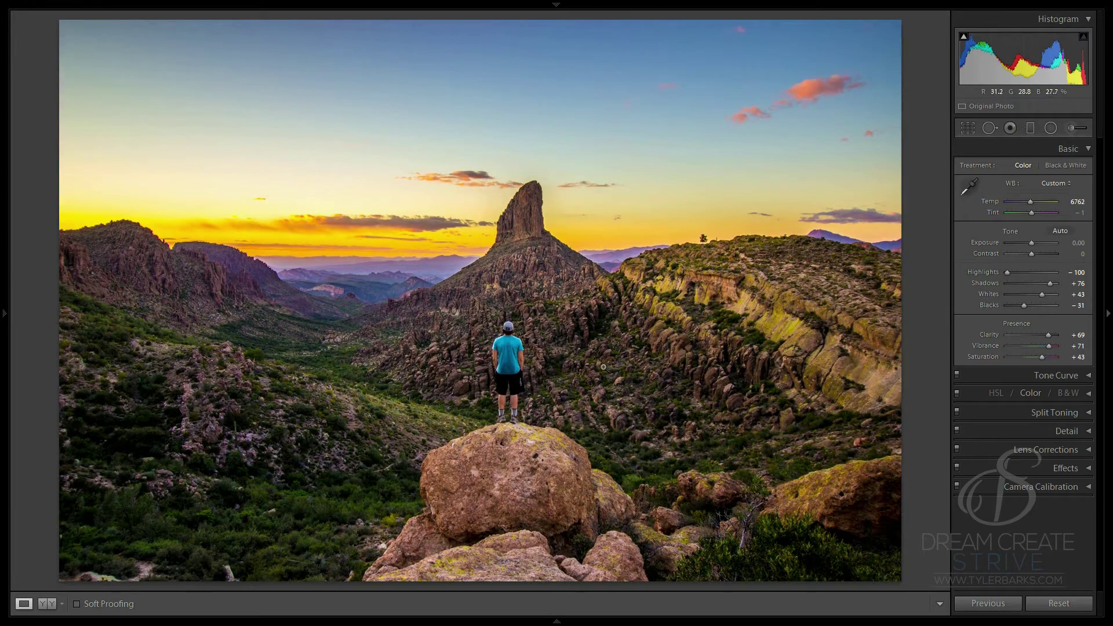
{"action": "left_click", "coordinate": [1063, 415]}
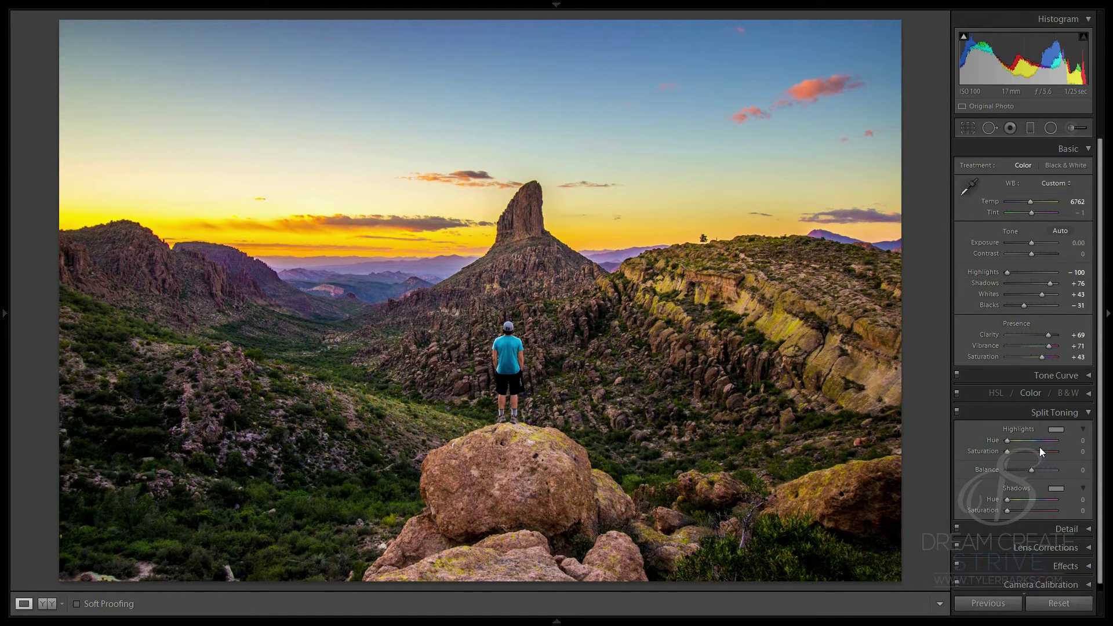
{"action": "left_click", "coordinate": [1082, 413]}
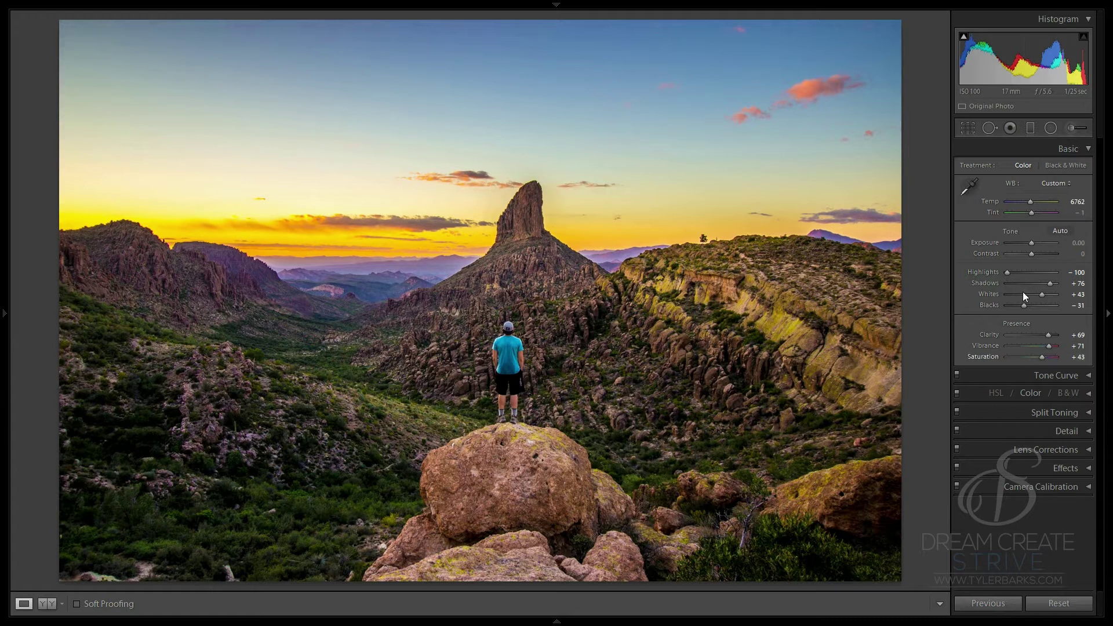
- Adjust the tone curve regions to Highlights +40, Lights +53, Darks +44 and Shadows -22
{"action": "left_click", "coordinate": [1078, 149]}
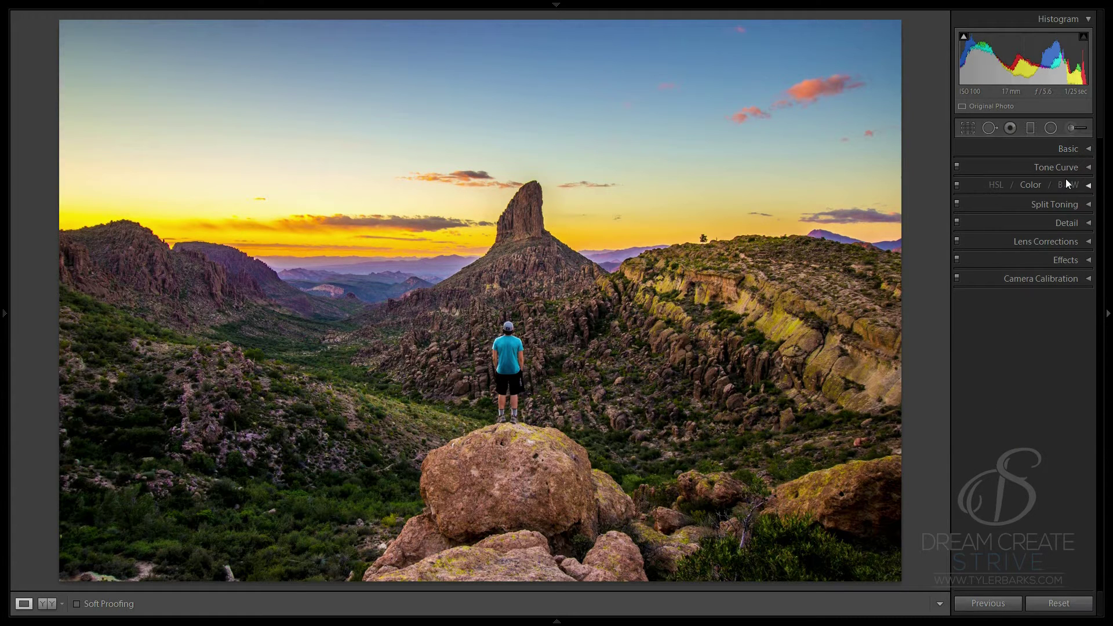
{"action": "left_click", "coordinate": [1069, 168]}
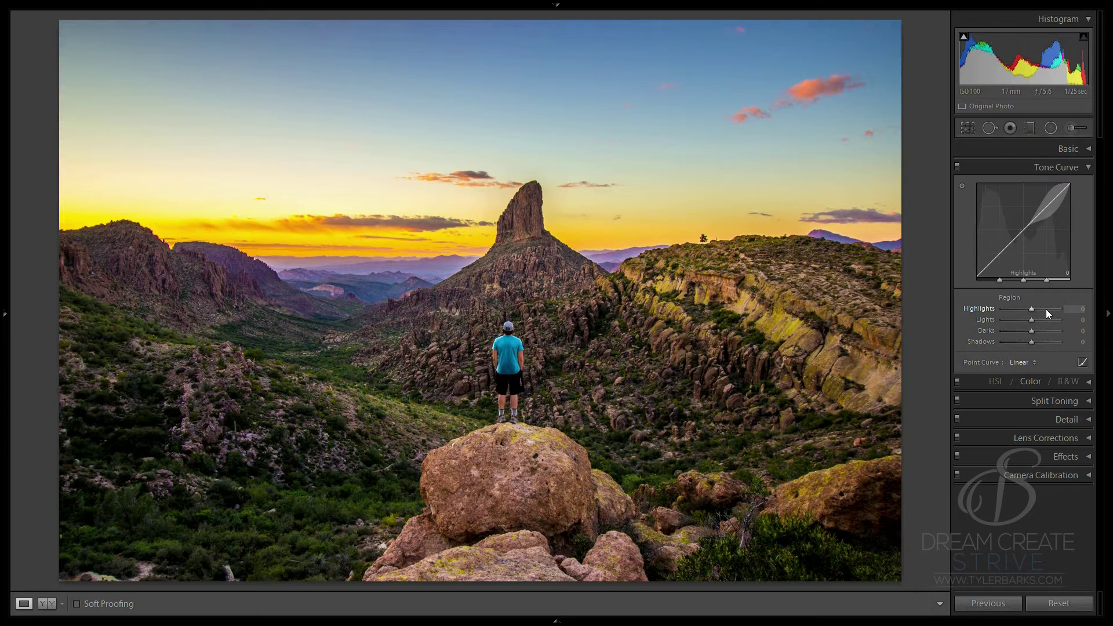
{"action": "left_click_drag", "start_coordinate": [1042, 310], "coordinate": [1042, 308]}
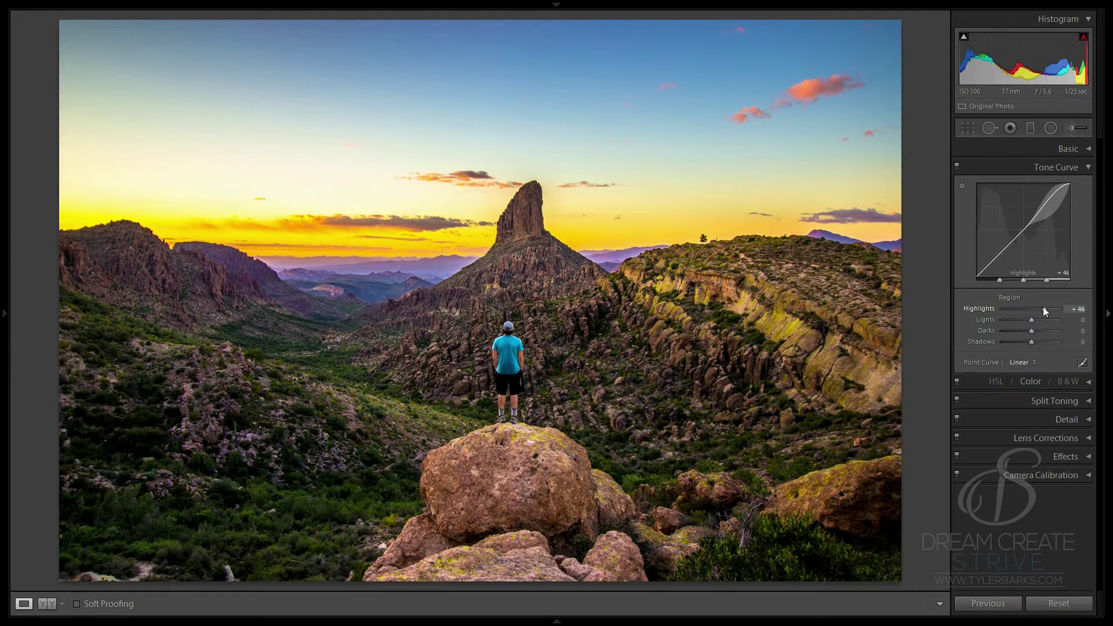
{"action": "left_click_drag", "start_coordinate": [1042, 307], "coordinate": [1041, 307]}
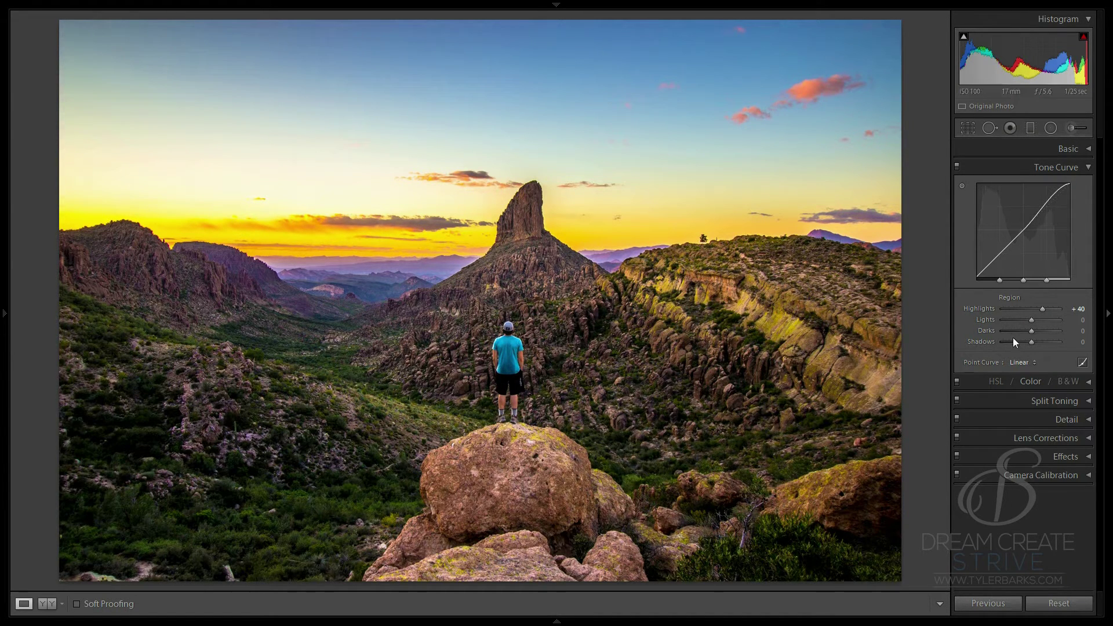
{"action": "left_click_drag", "start_coordinate": [1031, 322], "coordinate": [1044, 318]}
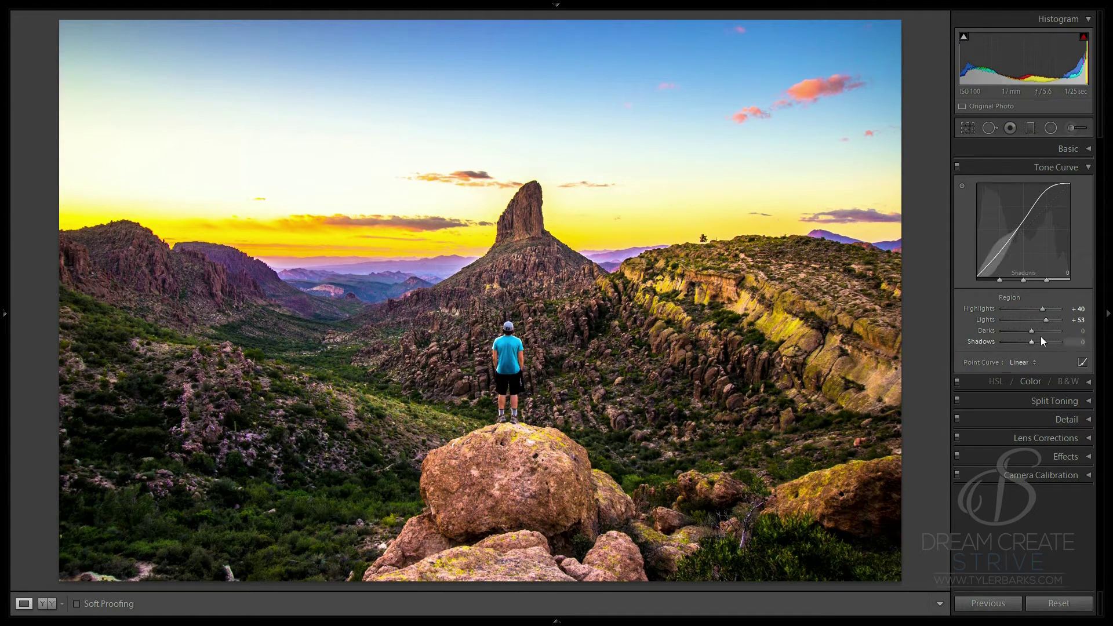
{"action": "mouse_move", "coordinate": [1031, 332]}
{"action": "left_mouse_down"}
{"action": "mouse_move", "coordinate": [1043, 333]}
{"action": "mouse_move", "coordinate": [1027, 343]}
{"action": "left_mouse_up"}
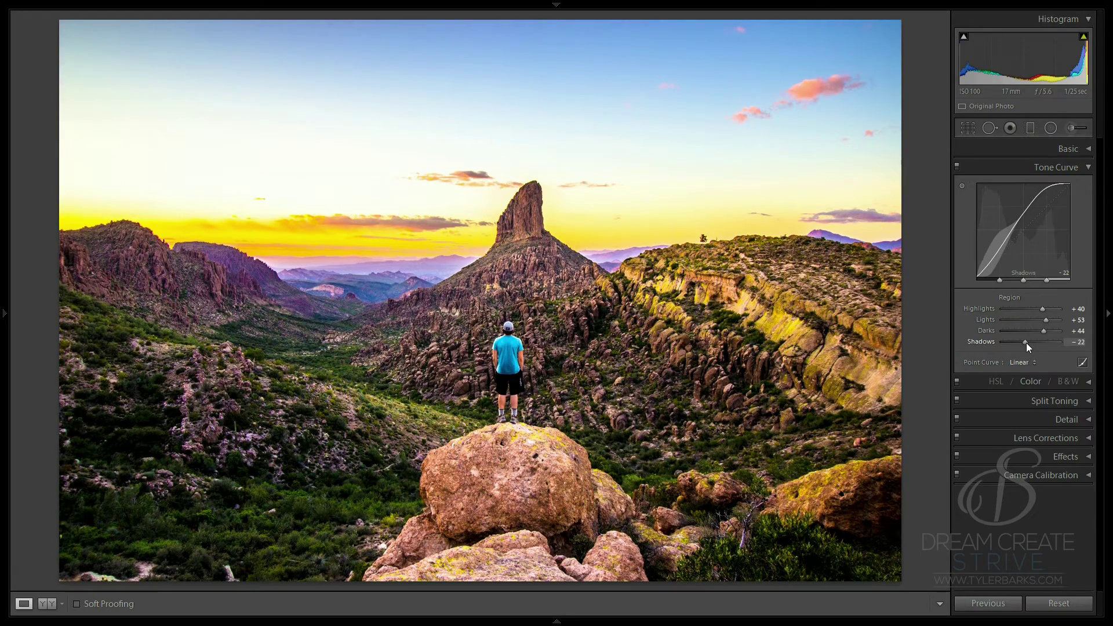
- Compare the photo with and without the tone curve, in full view and zoomed in on the rock spire
{"action": "left_click", "coordinate": [956, 166]}
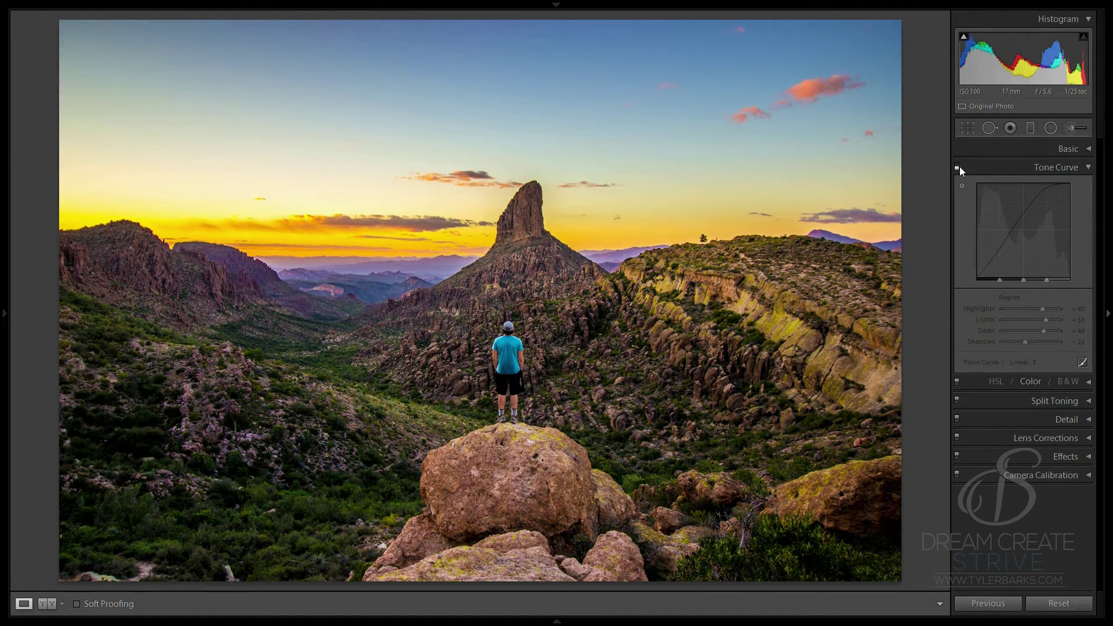
{"action": "left_click", "coordinate": [959, 168]}
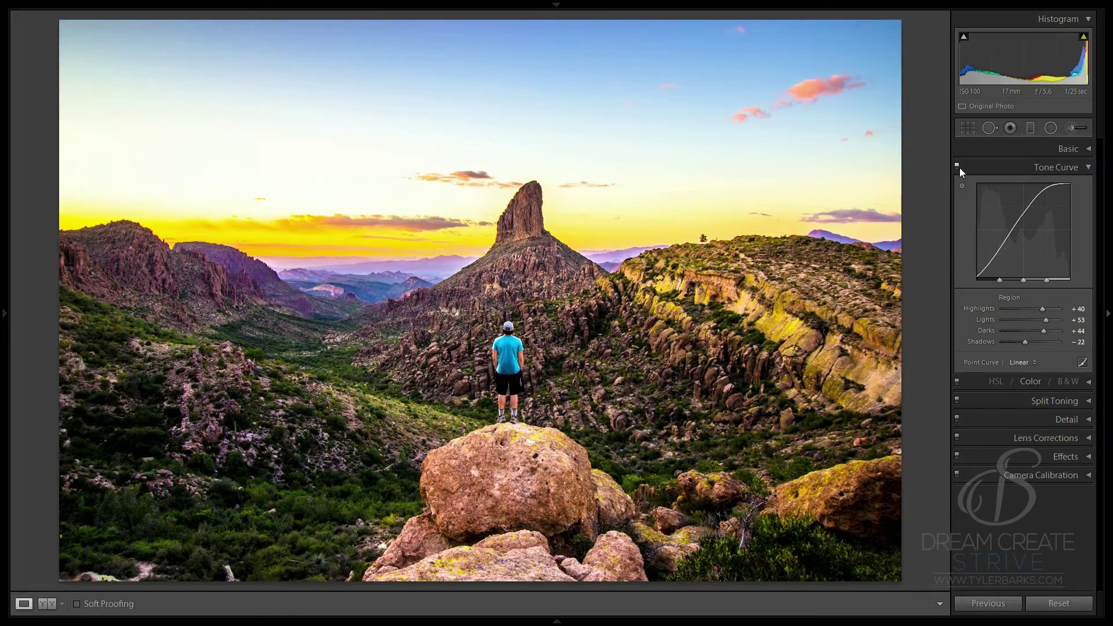
{"action": "left_click", "coordinate": [957, 167]}
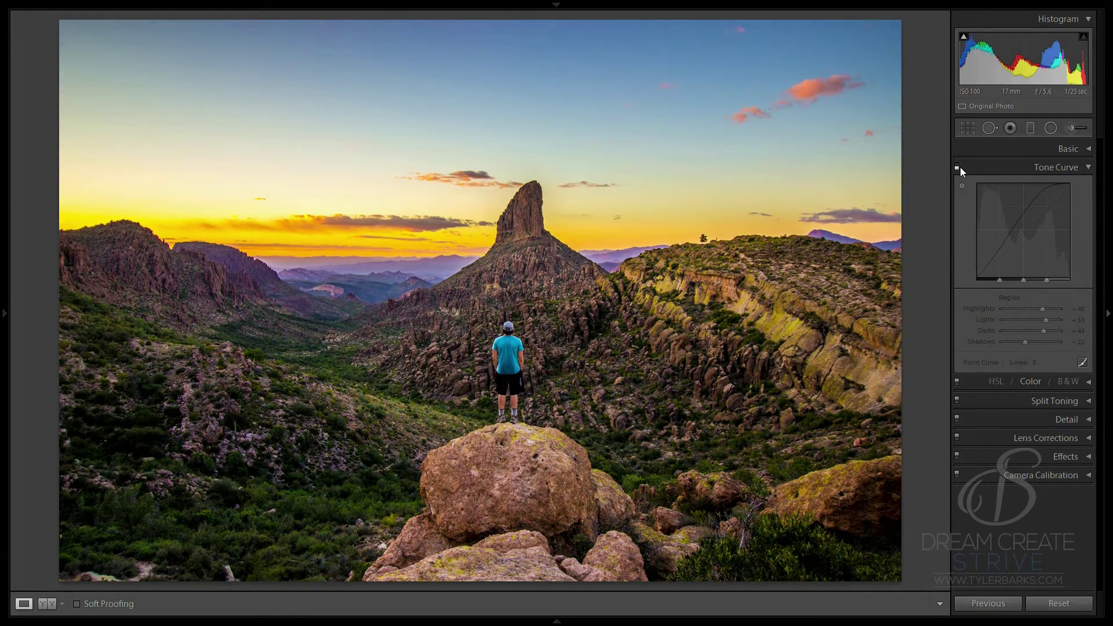
{"action": "left_click", "coordinate": [959, 168]}
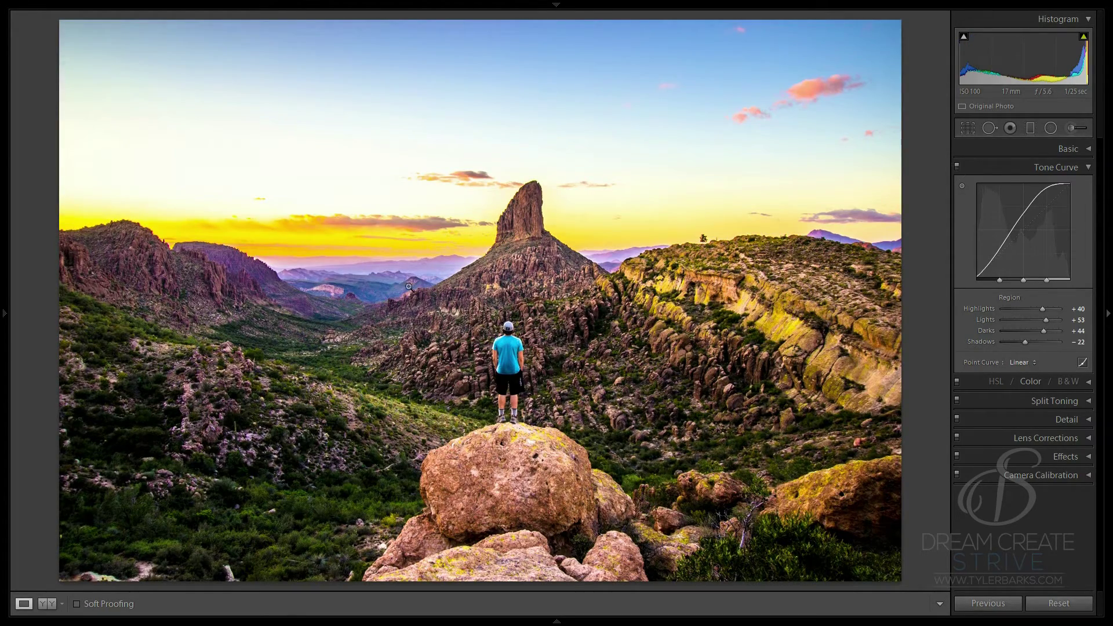
{"action": "left_click", "coordinate": [438, 239]}
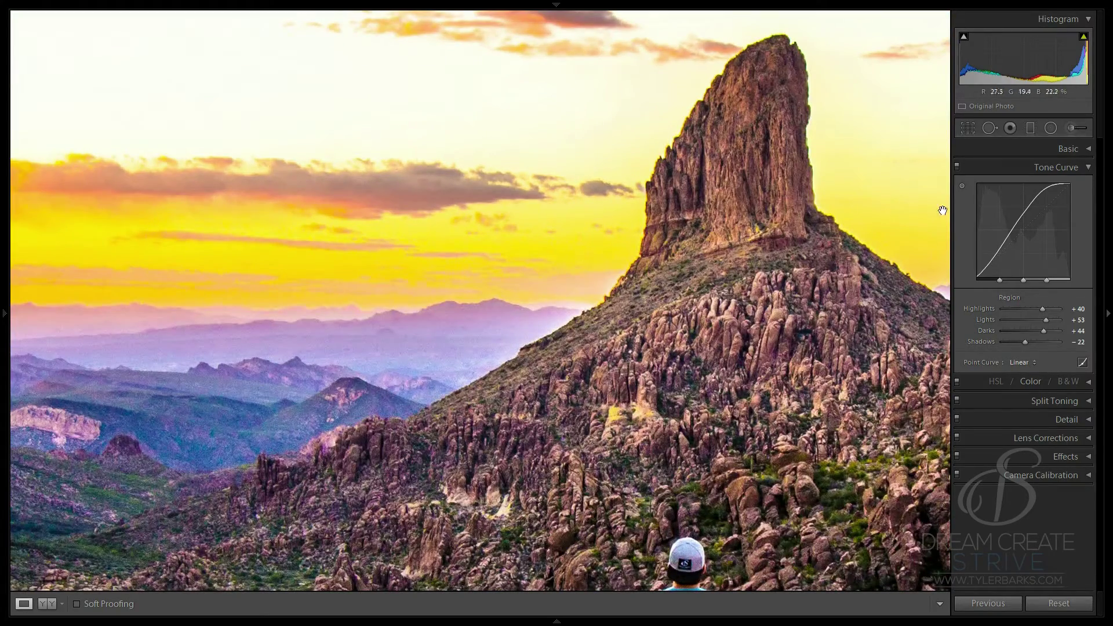
{"action": "left_click", "coordinate": [956, 168]}
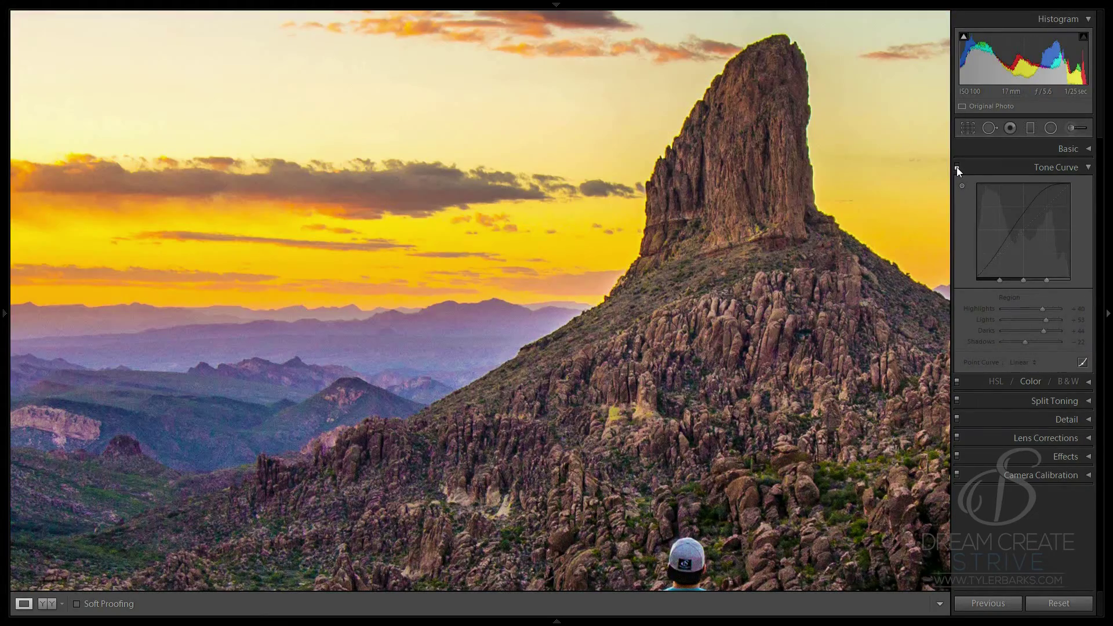
{"action": "left_click", "coordinate": [956, 167]}
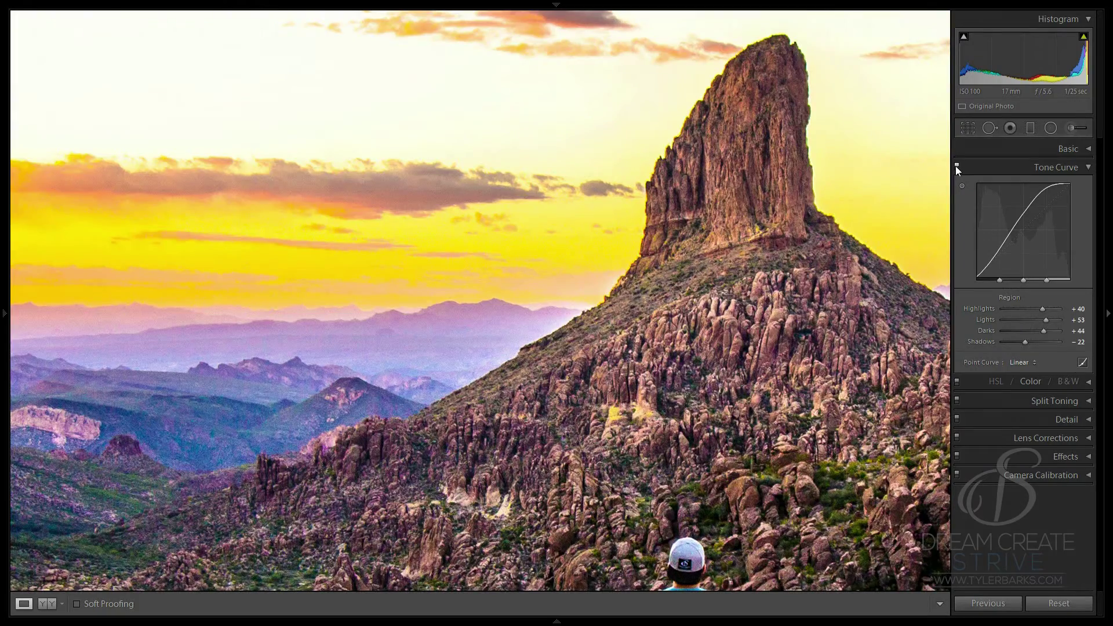
{"action": "left_click", "coordinate": [877, 302]}
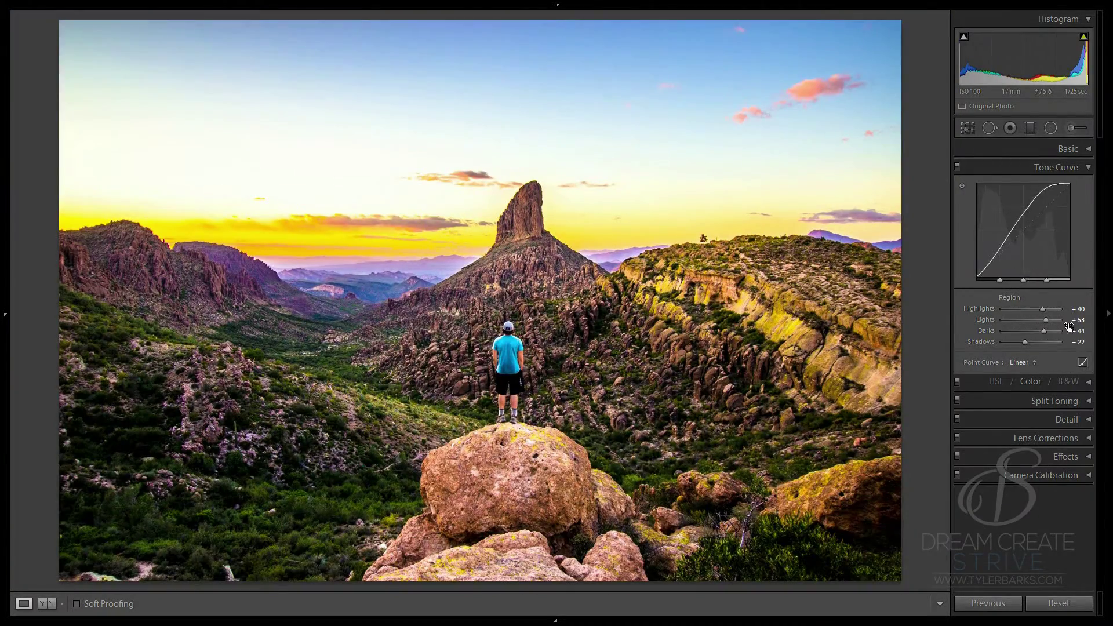
- Reduce the tone curve's Lights to +46 and Highlights to +26, checking the sky around the rock spire up close
{"action": "left_click_drag", "start_coordinate": [1045, 322], "coordinate": [1042, 322]}
{"action": "left_click", "coordinate": [468, 251]}
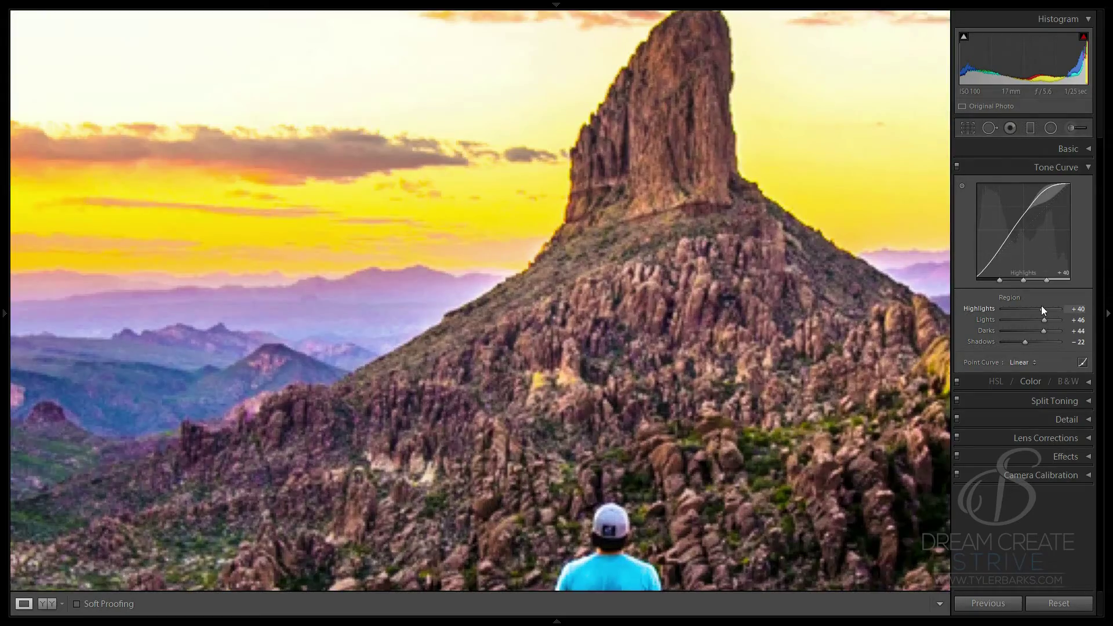
{"action": "left_click_drag", "start_coordinate": [1042, 308], "coordinate": [1038, 308]}
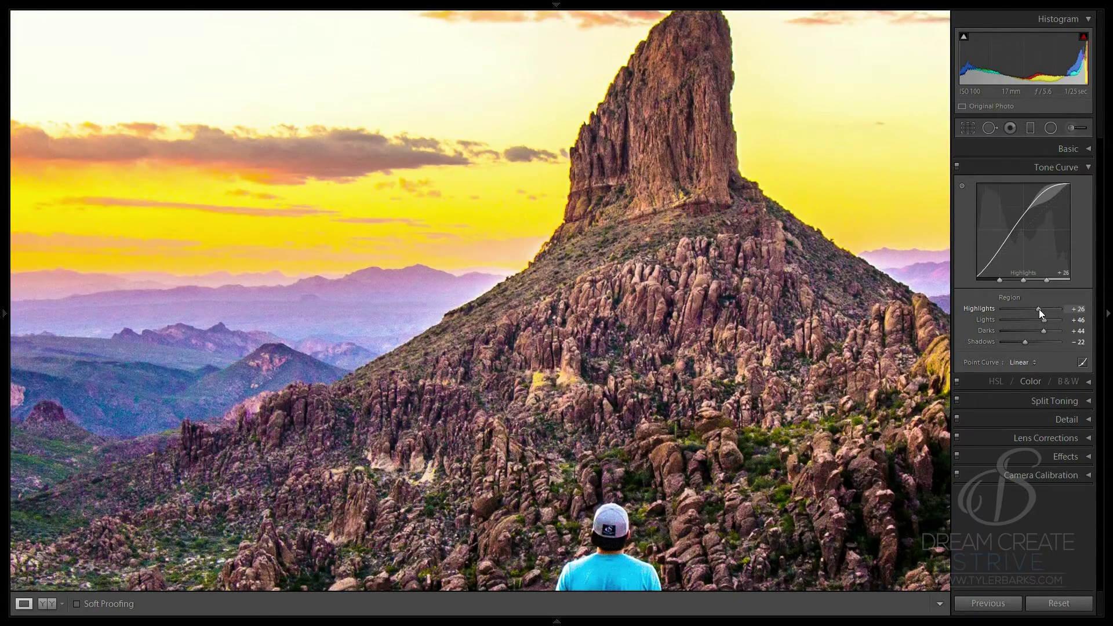
{"action": "left_click", "coordinate": [959, 164]}
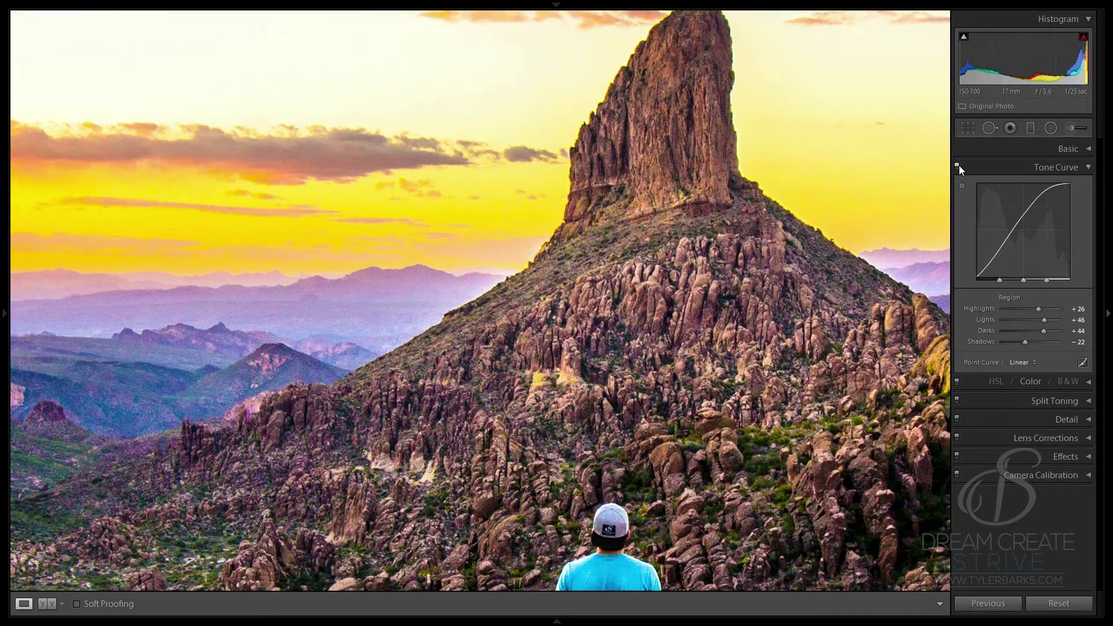
- Soften the tone curve to Highlights +20, Lights +36, Darks +36 and Shadows −13, comparing the photo with and without it
{"action": "left_click", "coordinate": [959, 165]}
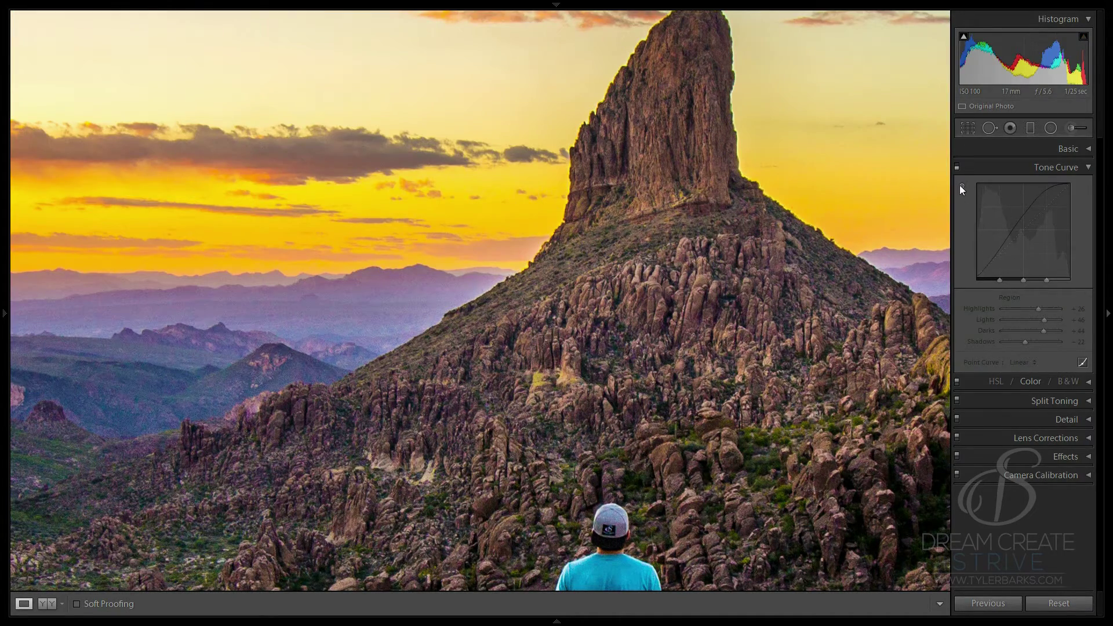
{"action": "left_click", "coordinate": [956, 165]}
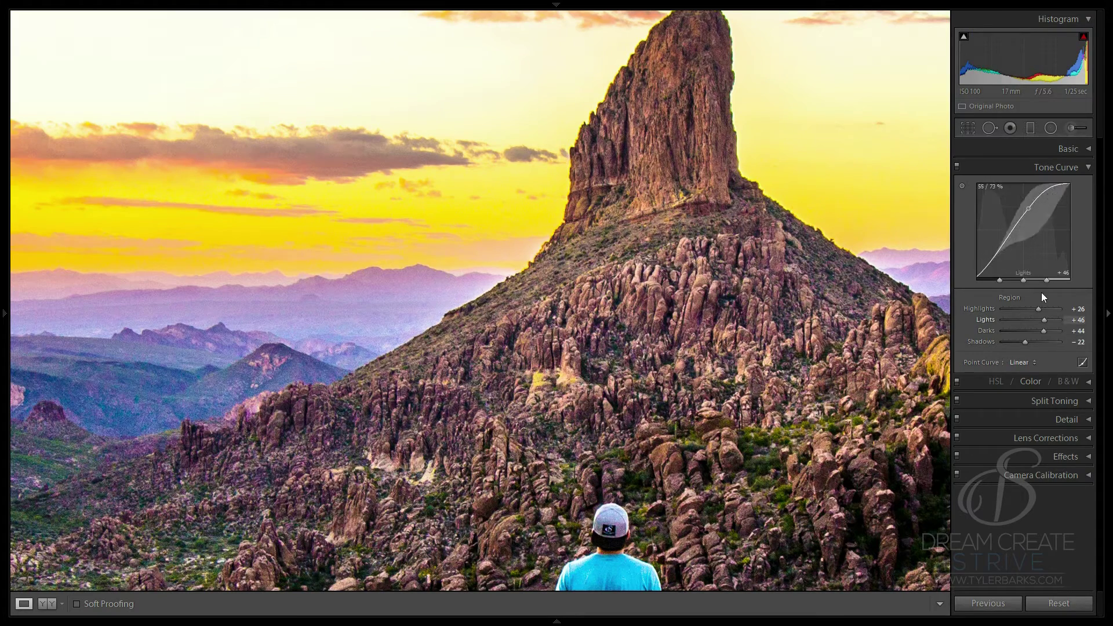
{"action": "left_click_drag", "start_coordinate": [1041, 308], "coordinate": [1027, 341]}
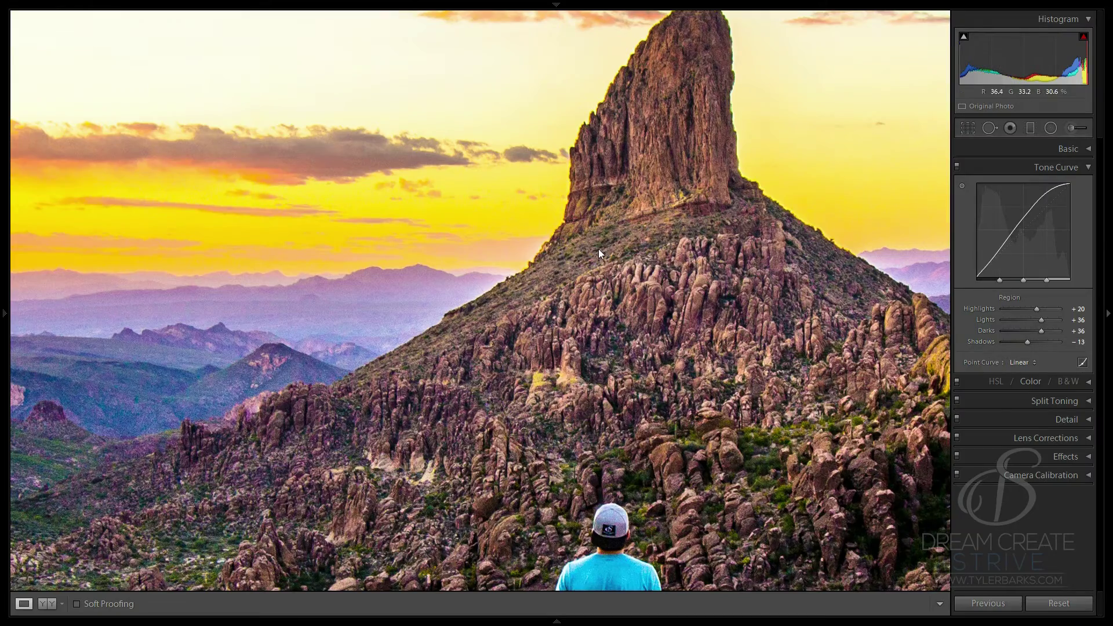
{"action": "left_click", "coordinate": [600, 253]}
{"action": "left_click", "coordinate": [957, 166]}
{"action": "left_click", "coordinate": [956, 166]}
{"action": "left_click", "coordinate": [1055, 167]}
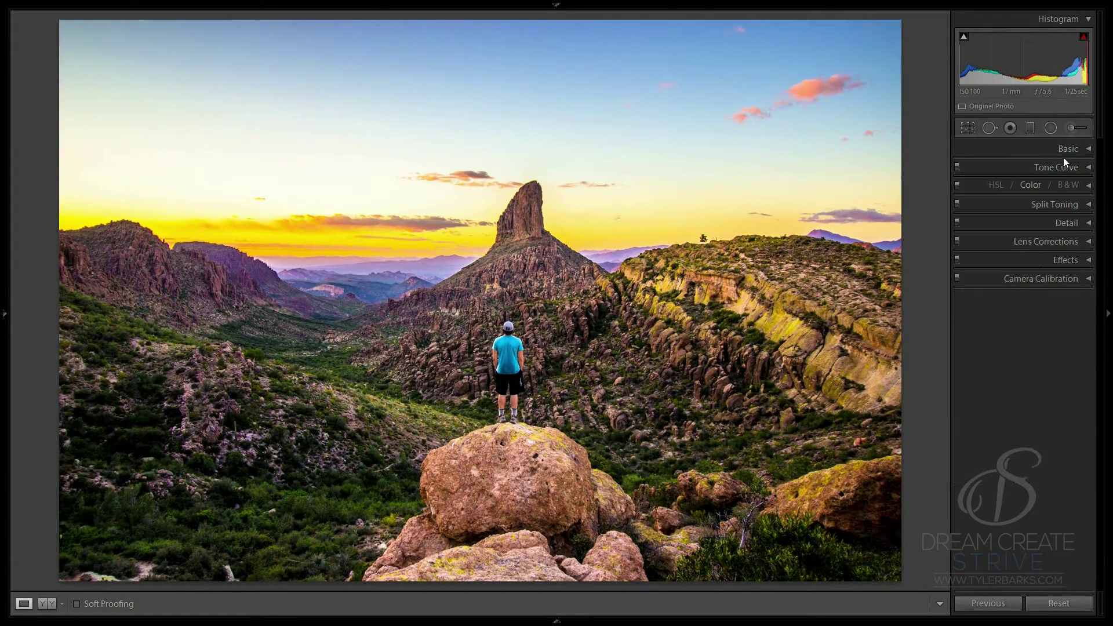
- Add a graduated filter across the sky, centred above the rock spire, with Exposure −0.09, Temp −17 and Tint 10
{"action": "left_click", "coordinate": [1066, 165]}
{"action": "left_click", "coordinate": [1031, 128]}
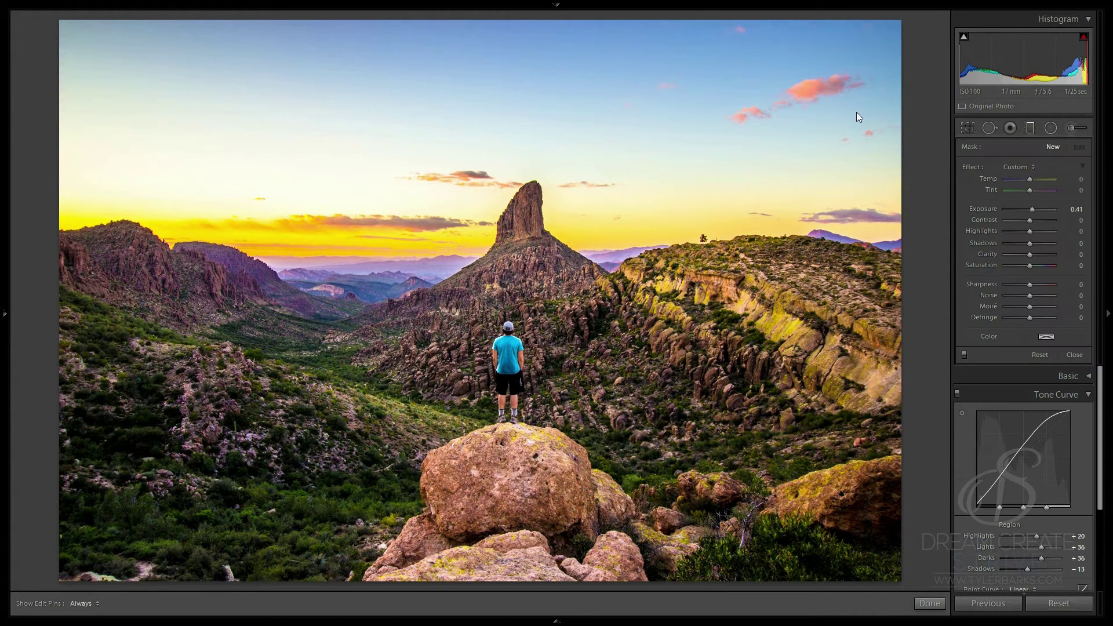
{"action": "left_click_drag", "start_coordinate": [518, 155], "coordinate": [519, 219]}
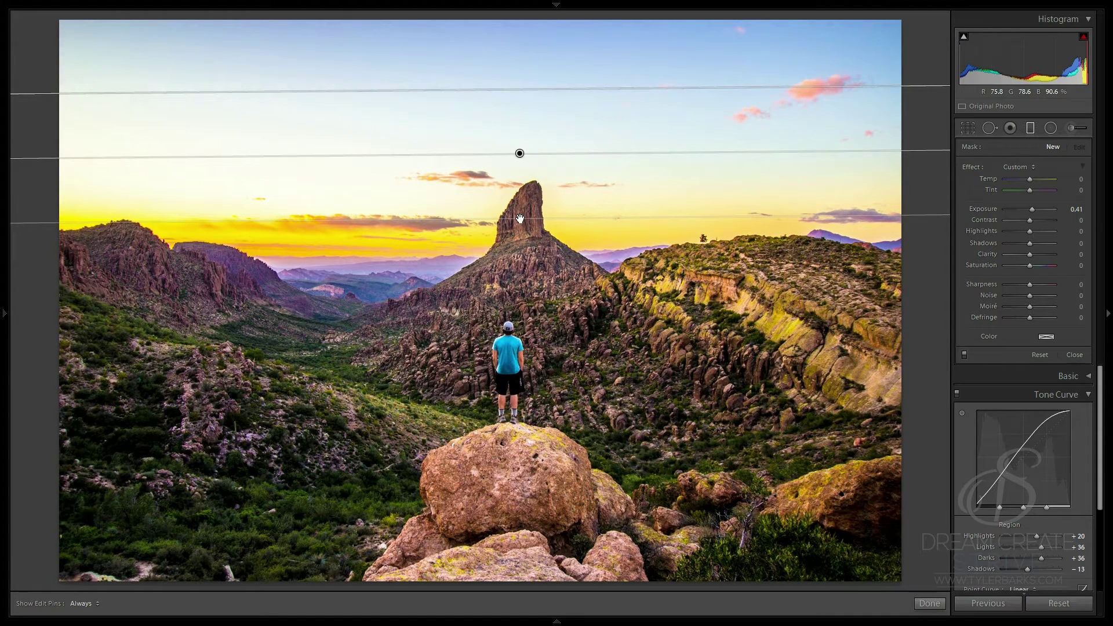
{"action": "left_click_drag", "start_coordinate": [1031, 208], "coordinate": [1028, 179]}
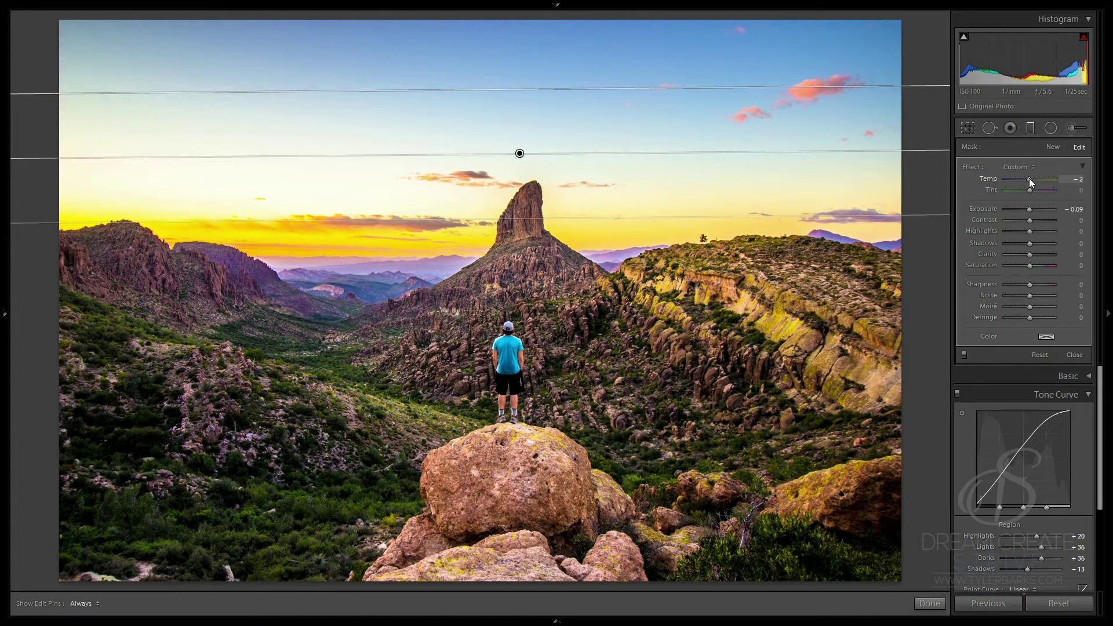
{"action": "left_click_drag", "start_coordinate": [1029, 178], "coordinate": [1025, 179]}
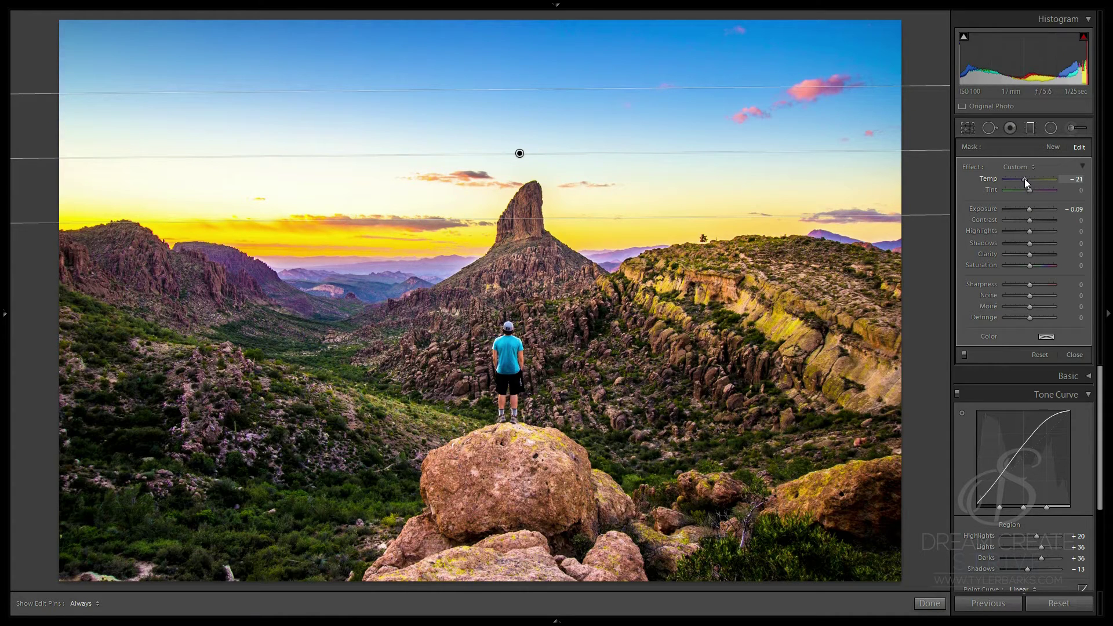
{"action": "left_click_drag", "start_coordinate": [1024, 179], "coordinate": [1035, 189]}
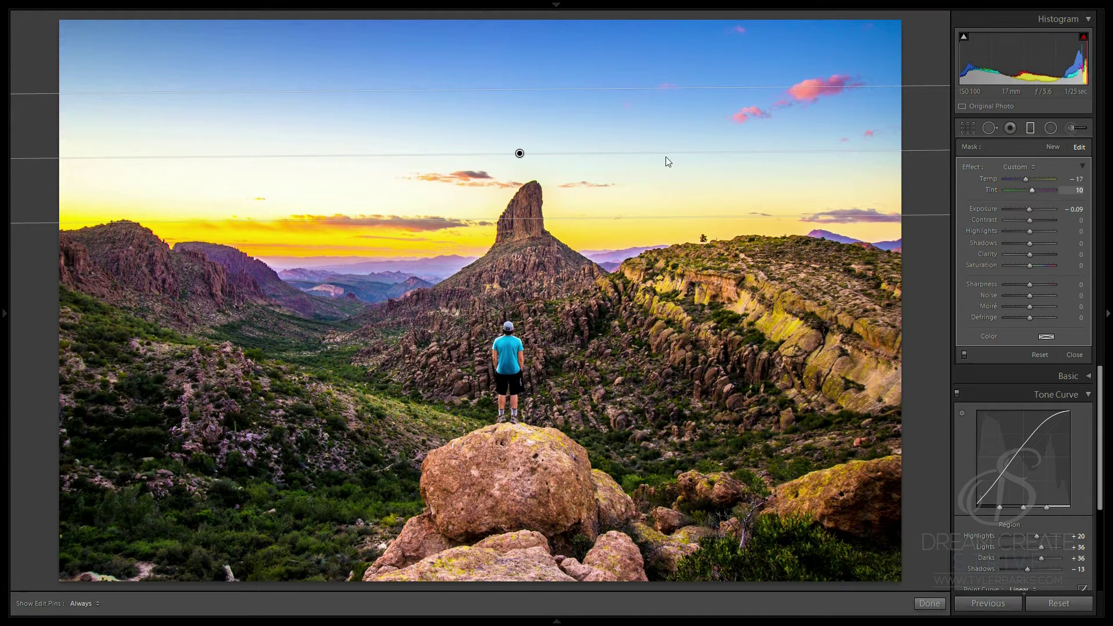
- Compare the sky with and without the graduated filter, and close the filter
{"action": "left_click", "coordinate": [966, 353]}
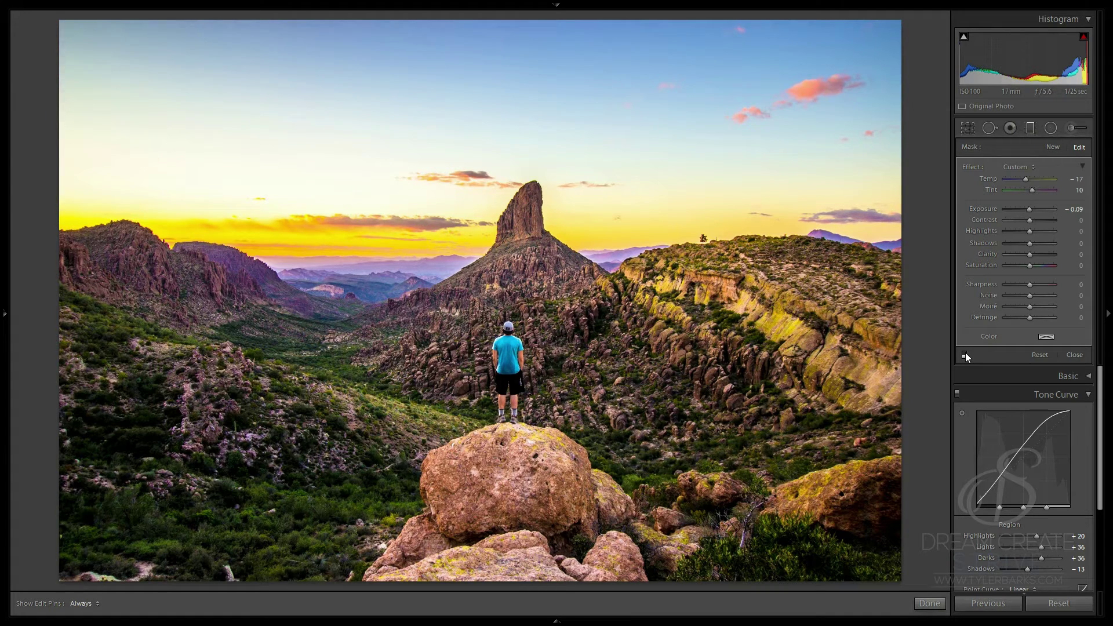
{"action": "left_click", "coordinate": [965, 352]}
{"action": "left_click", "coordinate": [965, 353]}
{"action": "left_click", "coordinate": [965, 352]}
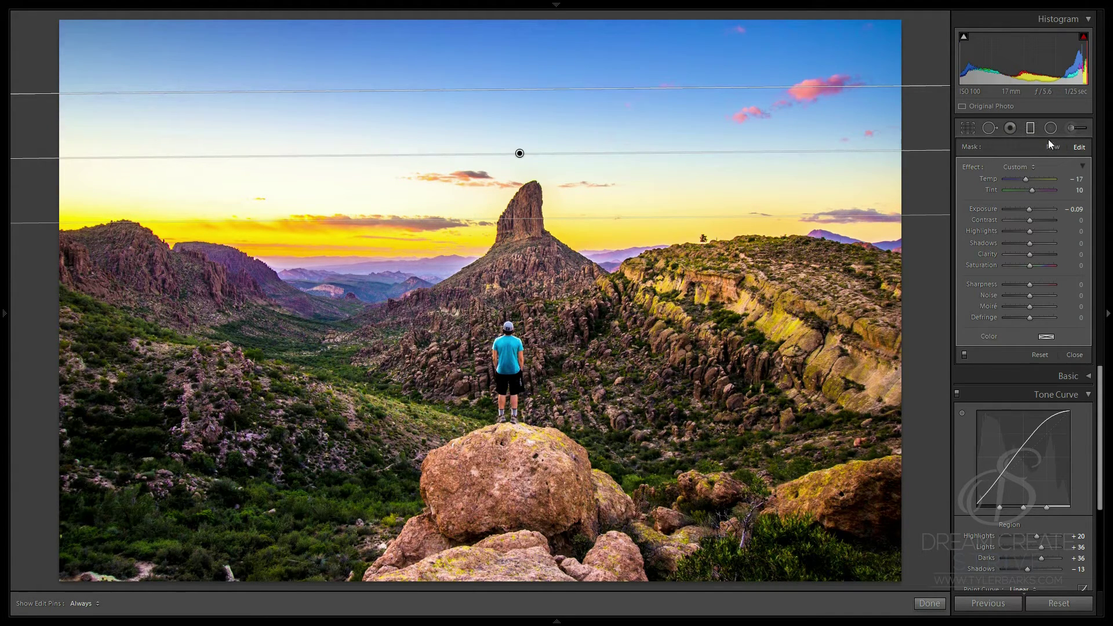
{"action": "left_click", "coordinate": [1031, 129]}
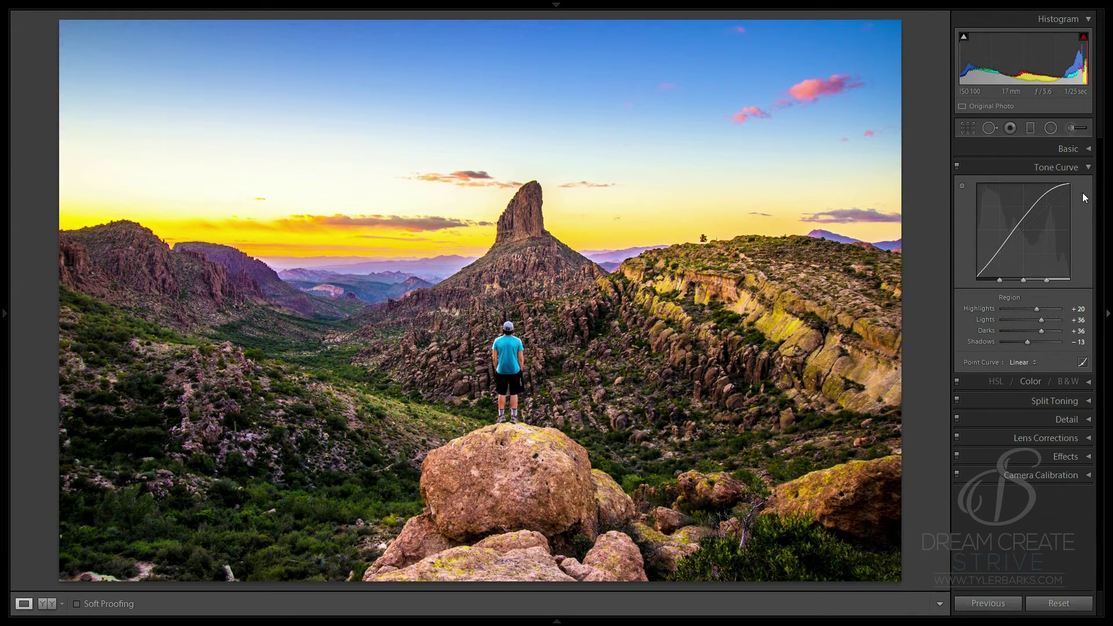
- Try a sharpening Amount of 75 with Luminance noise reduction at 25
{"action": "left_click", "coordinate": [1087, 168]}
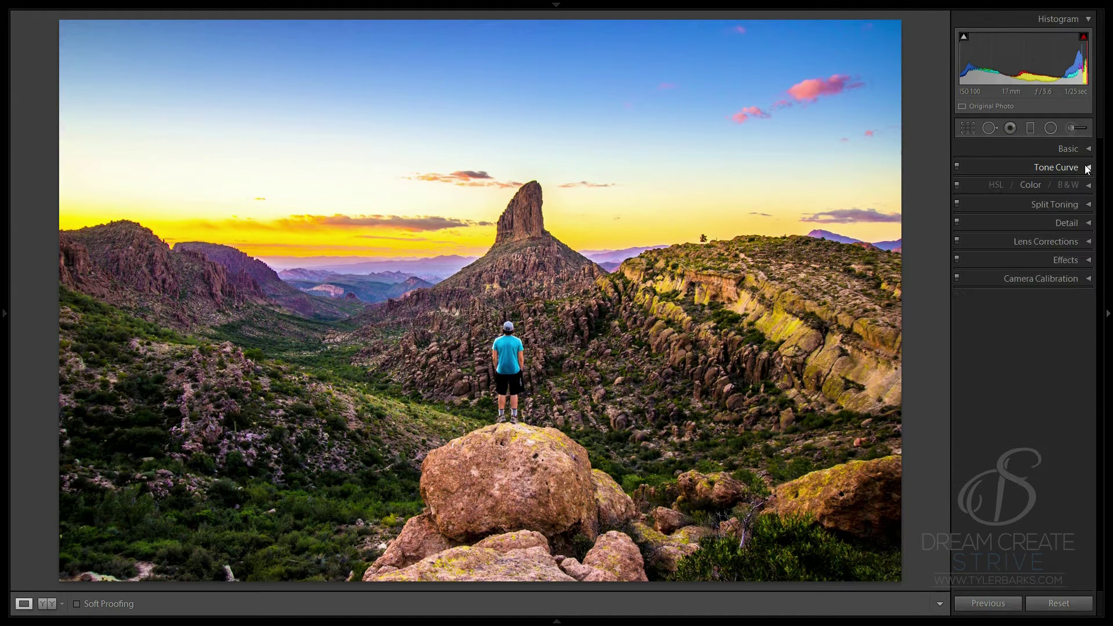
{"action": "left_click", "coordinate": [1064, 220]}
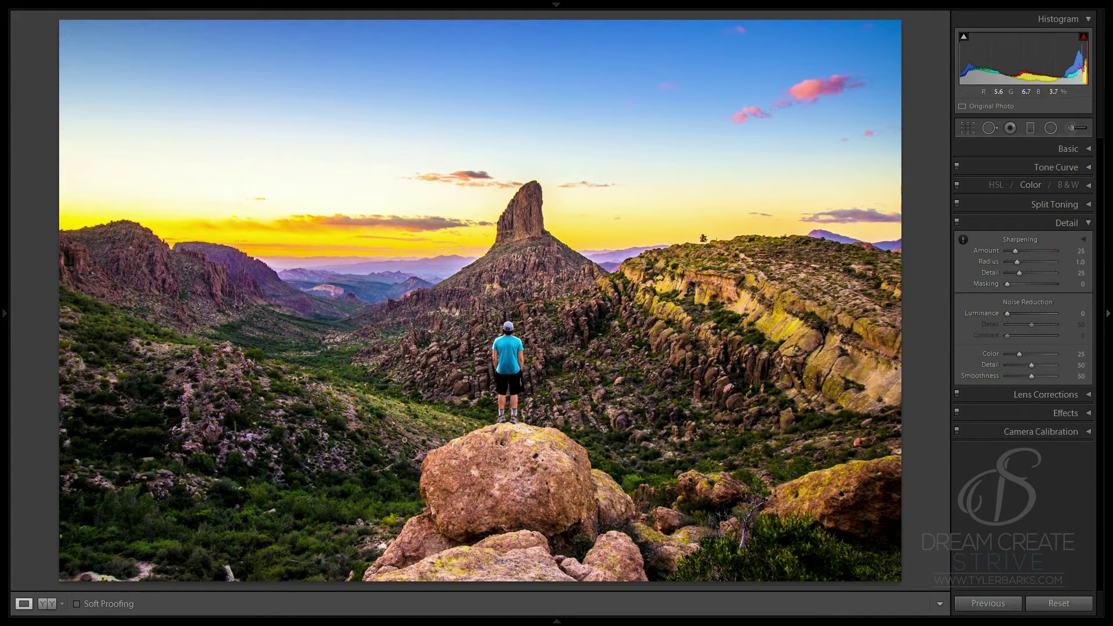
{"action": "left_click", "coordinate": [1079, 251]}
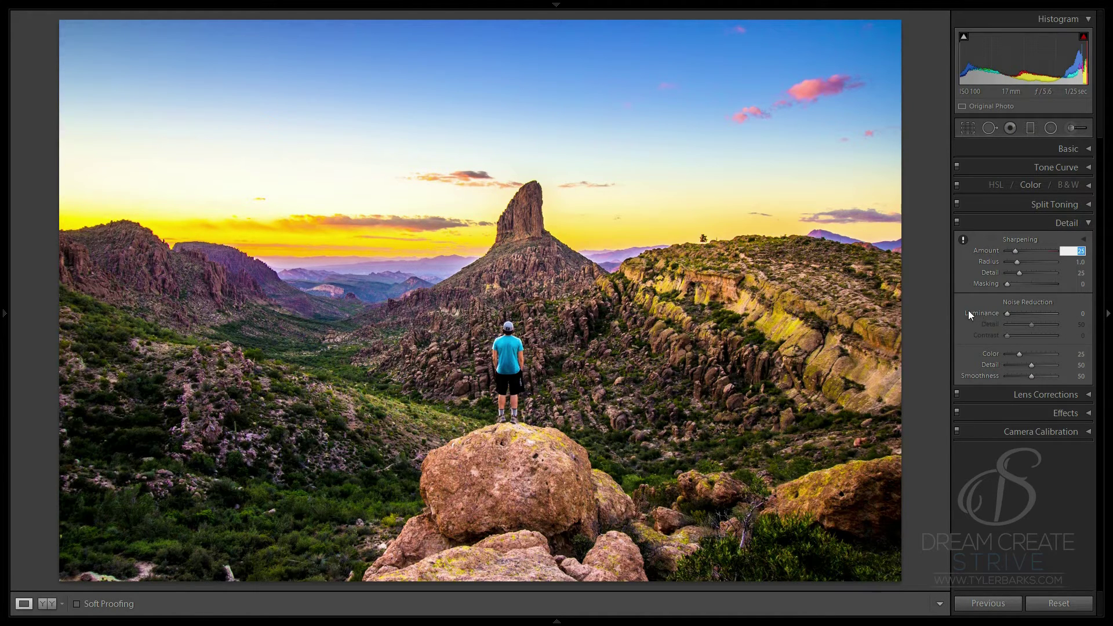
{"action": "left_click", "coordinate": [1080, 250]}
{"action": "double_click", "coordinate": [1079, 250]}
{"action": "type", "text": "75"}
{"action": "key", "text": "Return"}
{"action": "left_click", "coordinate": [1082, 315]}
{"action": "type", "text": "25"}
{"action": "key", "text": "Return"}
- Try a sharpening Amount of 60 with Luminance noise reduction at 40
{"action": "double_click", "coordinate": [1079, 250]}
{"action": "type", "text": "60"}
{"action": "key", "text": "Return"}
{"action": "left_click", "coordinate": [1082, 313]}
{"action": "type", "text": "40"}
{"action": "key", "text": "Return"}
{"action": "left_click", "coordinate": [1079, 252]}
{"action": "key", "text": "Return"}
{"action": "left_click", "coordinate": [1079, 314]}
{"action": "left_click", "coordinate": [1080, 313]}
- Set the sharpening Amount to 80 and Luminance noise reduction to 20, checking the man and rocks up close
{"action": "left_click", "coordinate": [1081, 251]}
{"action": "type", "text": "80"}
{"action": "key", "text": "Return"}
{"action": "key", "text": "2"}
{"action": "left_click", "coordinate": [1081, 314]}
{"action": "type", "text": "20"}
{"action": "key", "text": "Return"}
{"action": "left_click", "coordinate": [513, 340]}
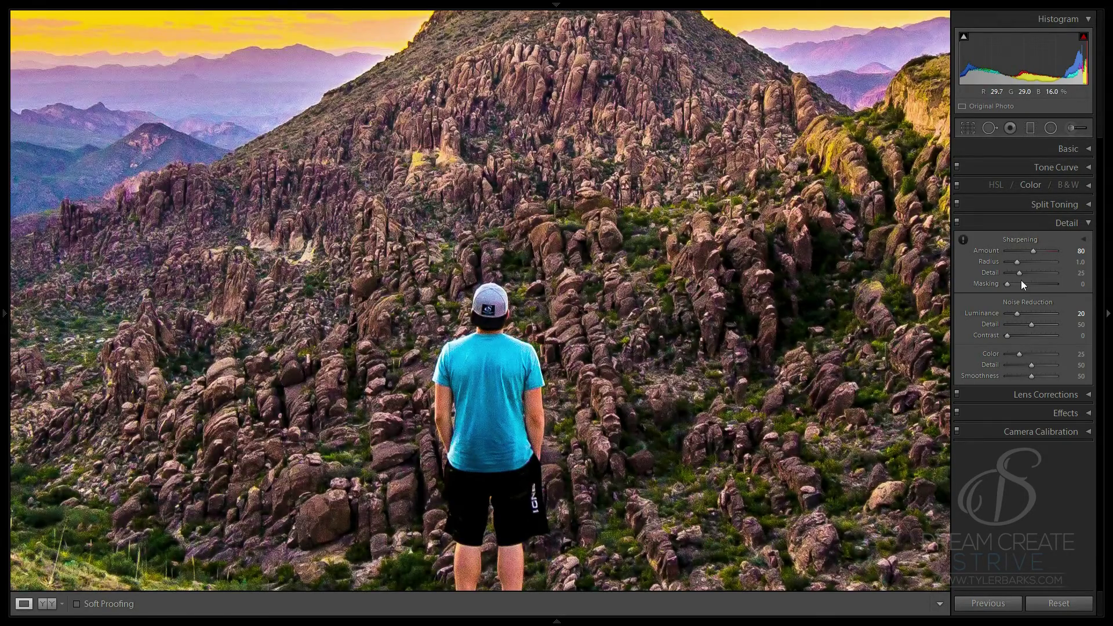
{"action": "key", "text": "z"}
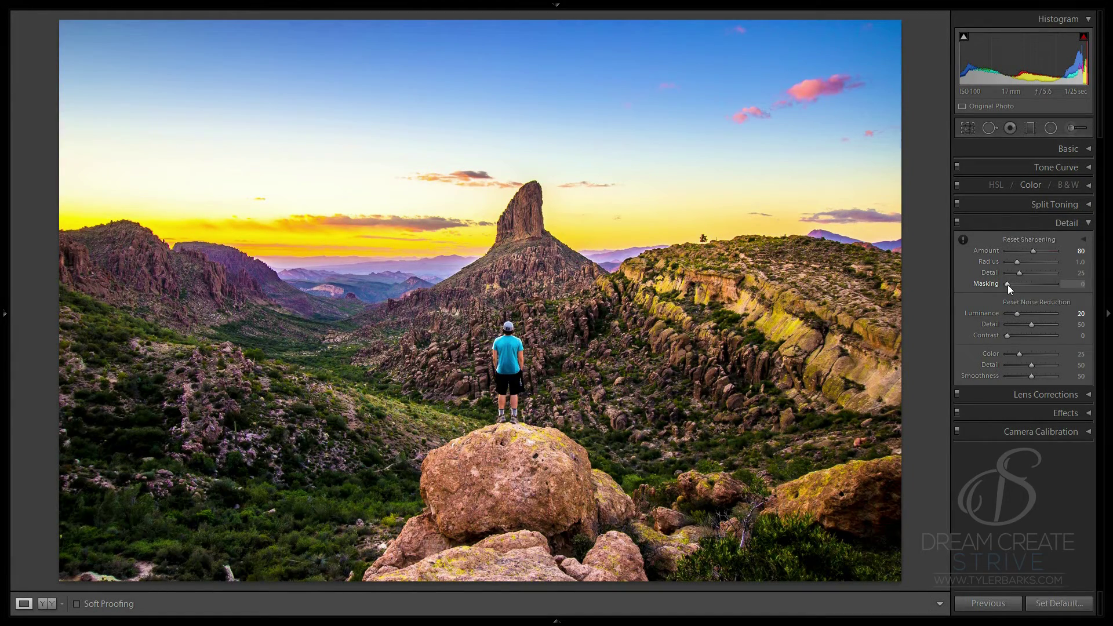
- Set the sharpening Masking to 17 using the mask preview, and Color noise reduction to 30 with the man in close view
{"action": "left_click_drag", "start_coordinate": [1008, 284], "coordinate": [1012, 284]}
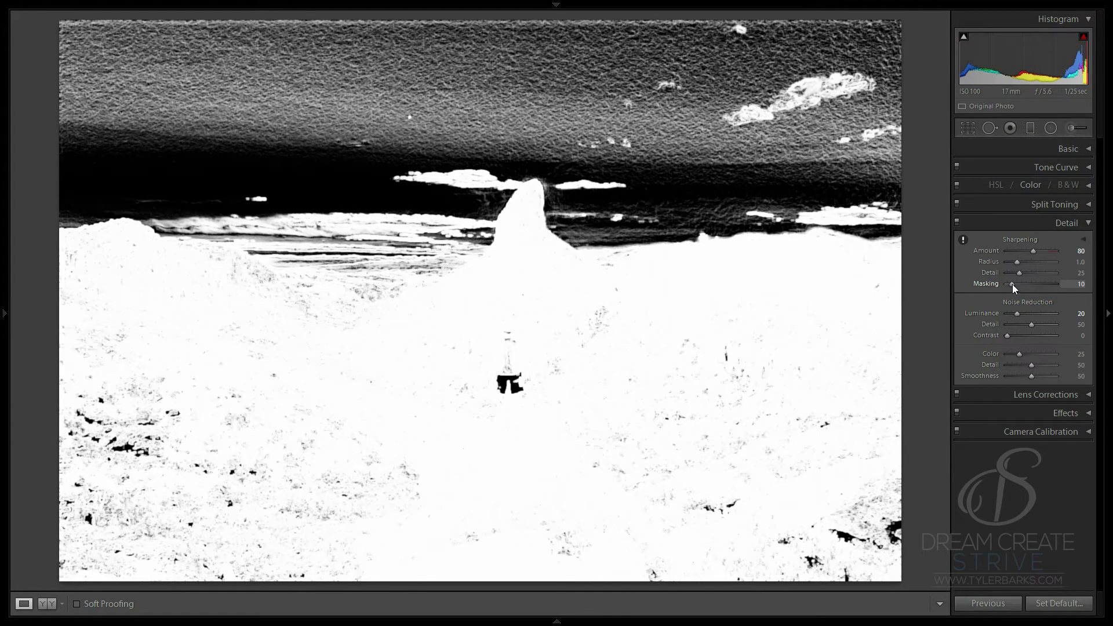
{"action": "left_click_drag", "start_coordinate": [1012, 284], "coordinate": [1014, 282]}
{"action": "left_click", "coordinate": [514, 318]}
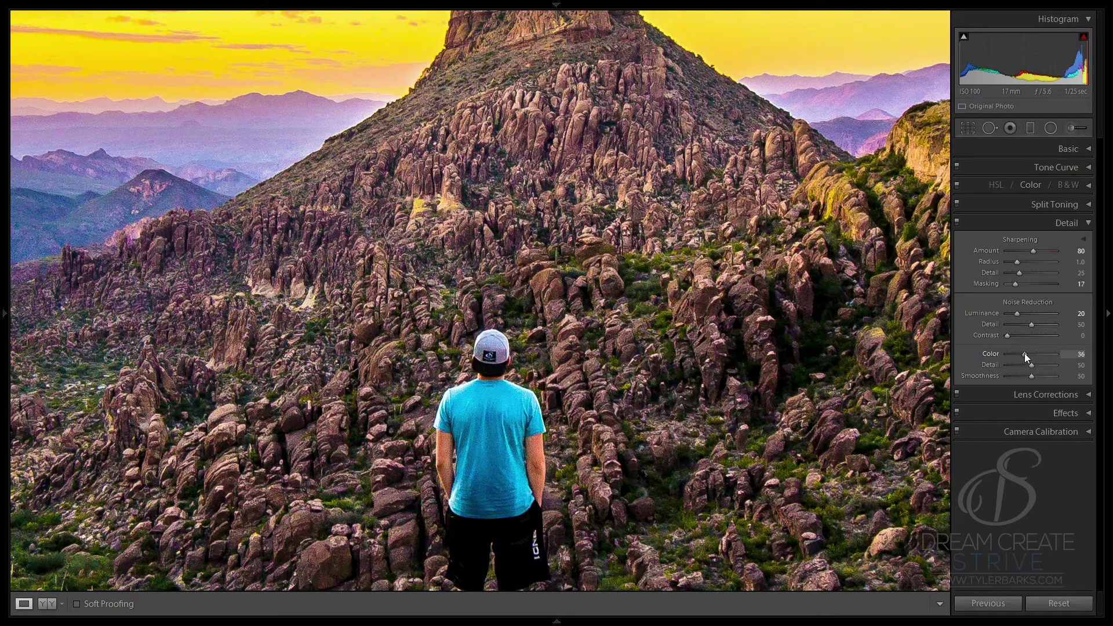
{"action": "key", "text": "Up"}
- Compare the man and rocks up close with and without the detail adjustments, and return to the full photo
{"action": "left_click", "coordinate": [957, 222]}
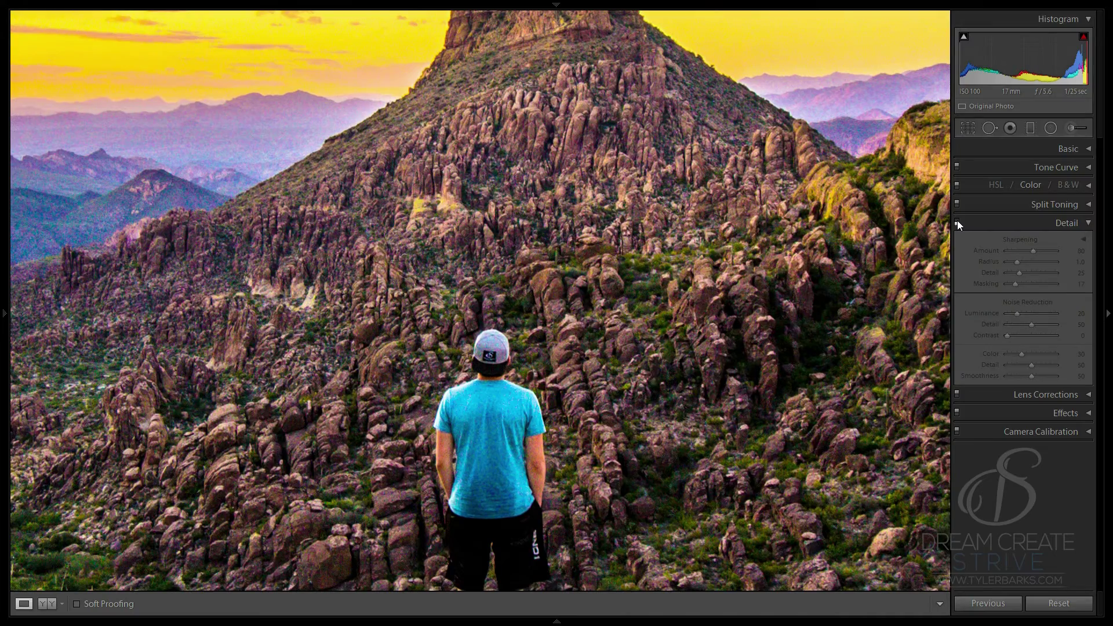
{"action": "left_click", "coordinate": [958, 223]}
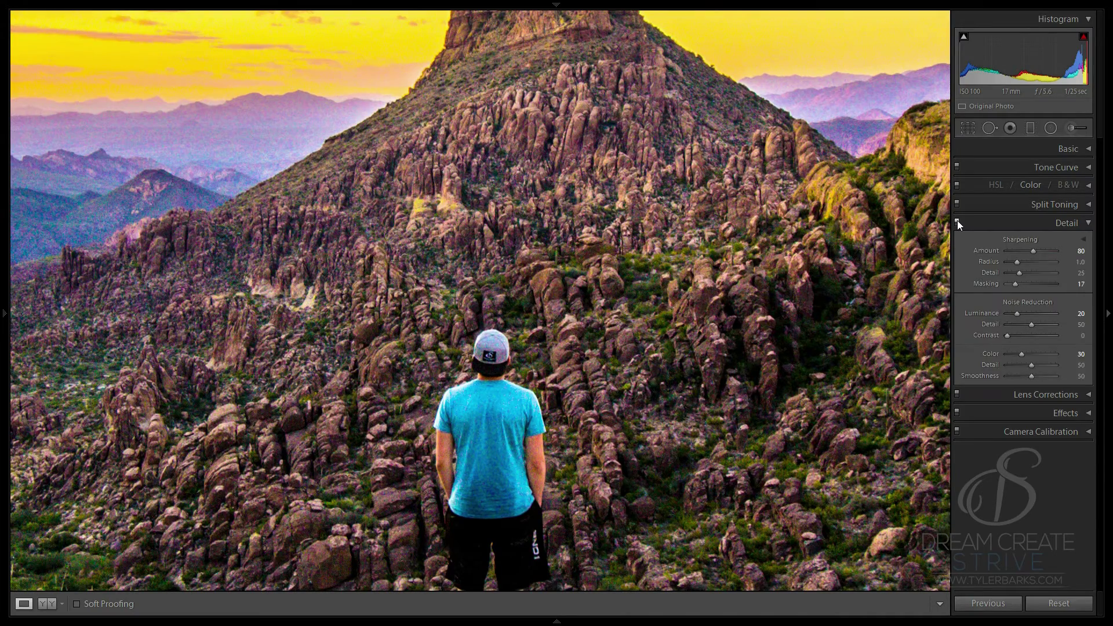
{"action": "left_click", "coordinate": [958, 223]}
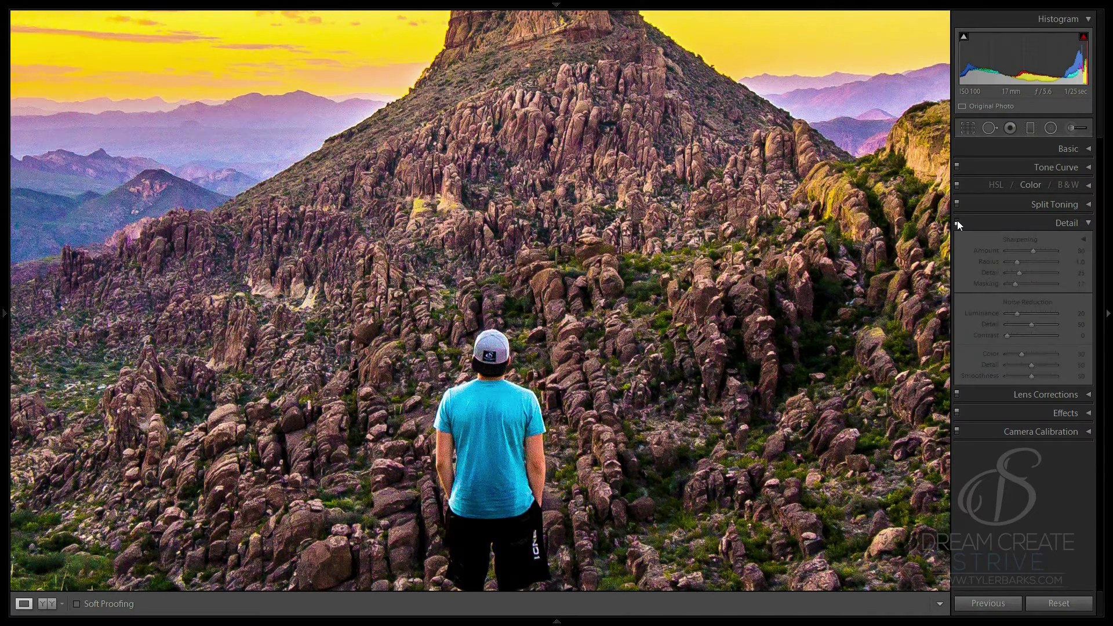
{"action": "left_click", "coordinate": [958, 223]}
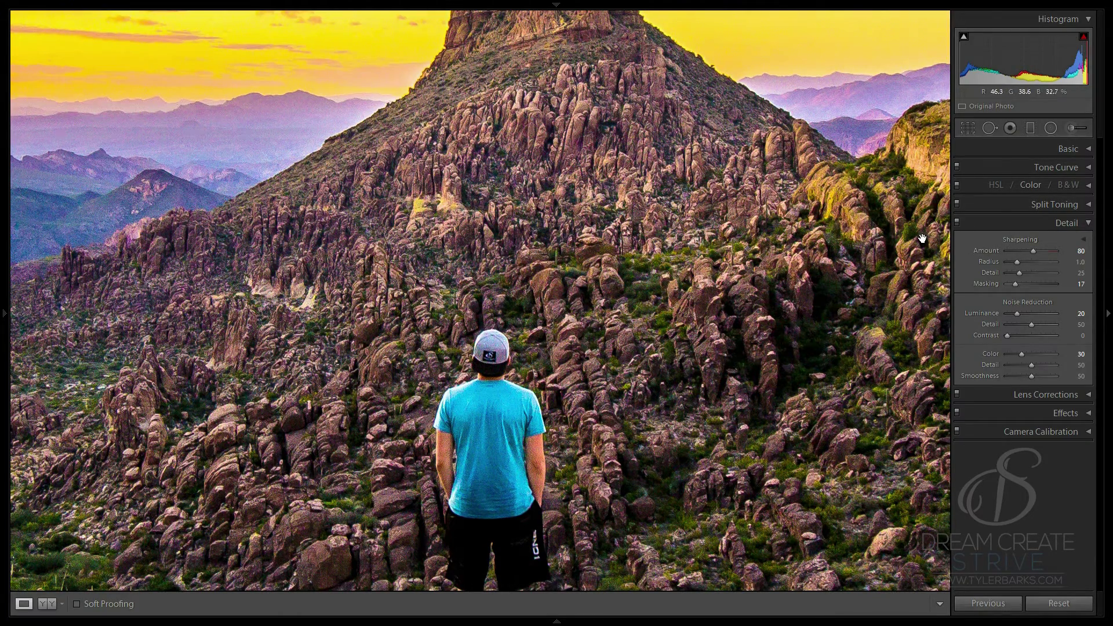
{"action": "scroll", "coordinate": [513, 407], "scroll_direction": "down", "scroll_amount": 2}
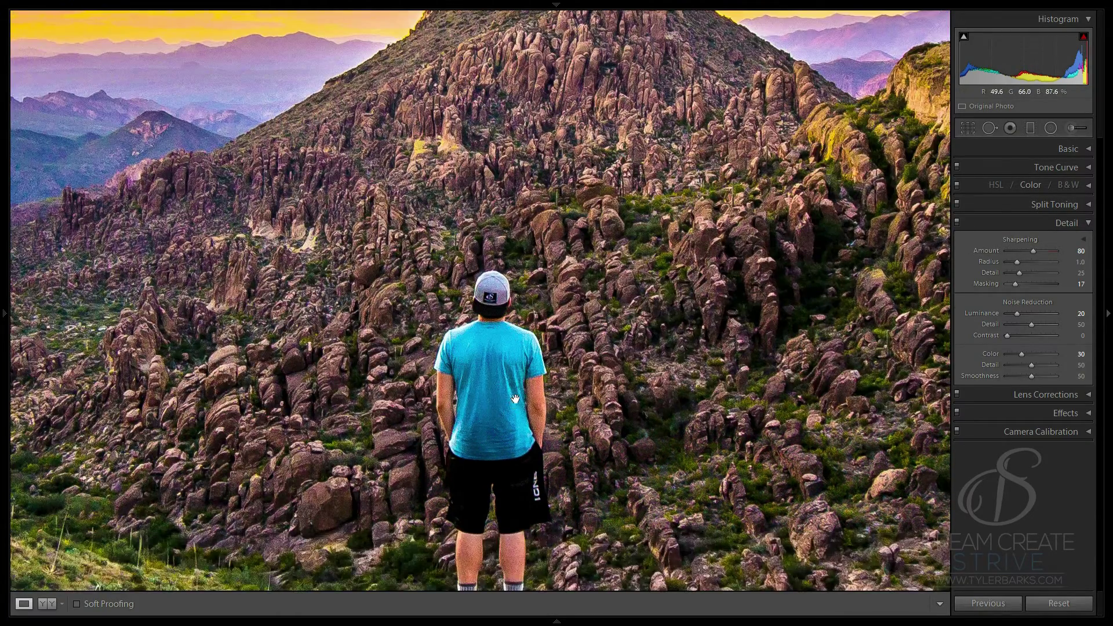
{"action": "left_click", "coordinate": [530, 360]}
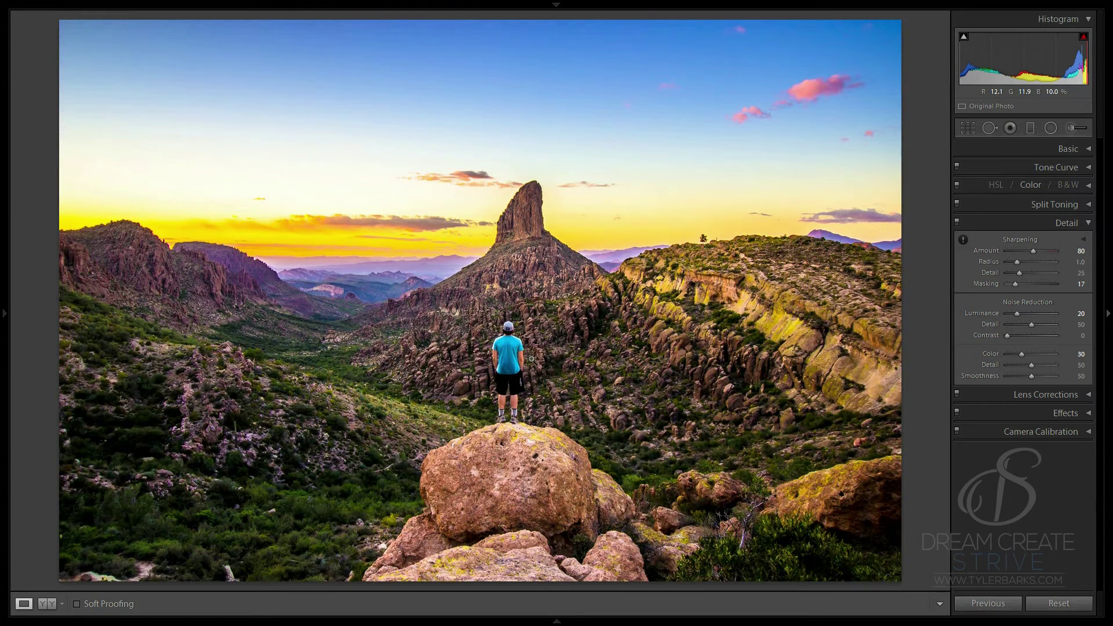
- Enable lens profile corrections with Canon as the make, and look through the available Canon lens models
{"action": "left_click", "coordinate": [1078, 223]}
{"action": "left_click", "coordinate": [1067, 243]}
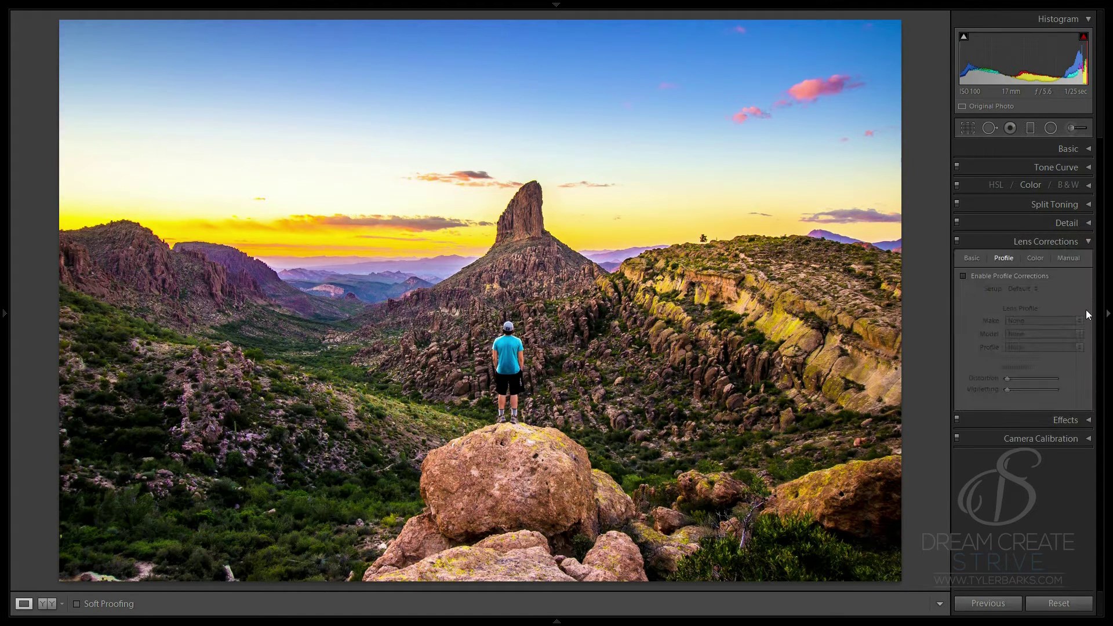
{"action": "left_click", "coordinate": [1011, 275]}
{"action": "left_click", "coordinate": [1041, 321]}
{"action": "left_click", "coordinate": [1035, 352]}
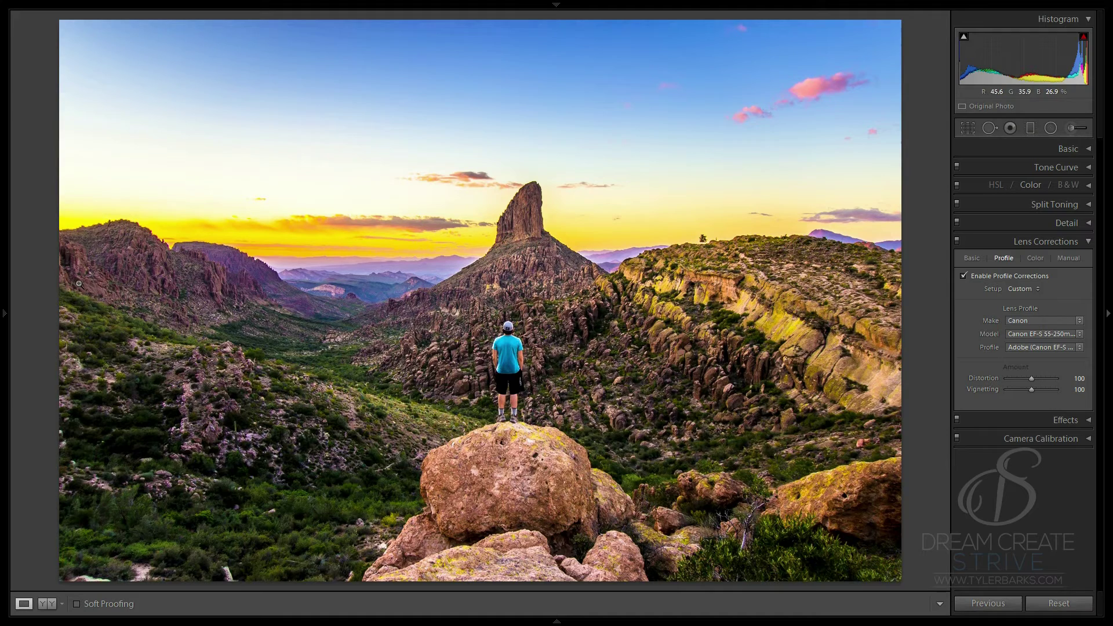
{"action": "left_click", "coordinate": [1032, 379]}
{"action": "left_click", "coordinate": [1052, 335]}
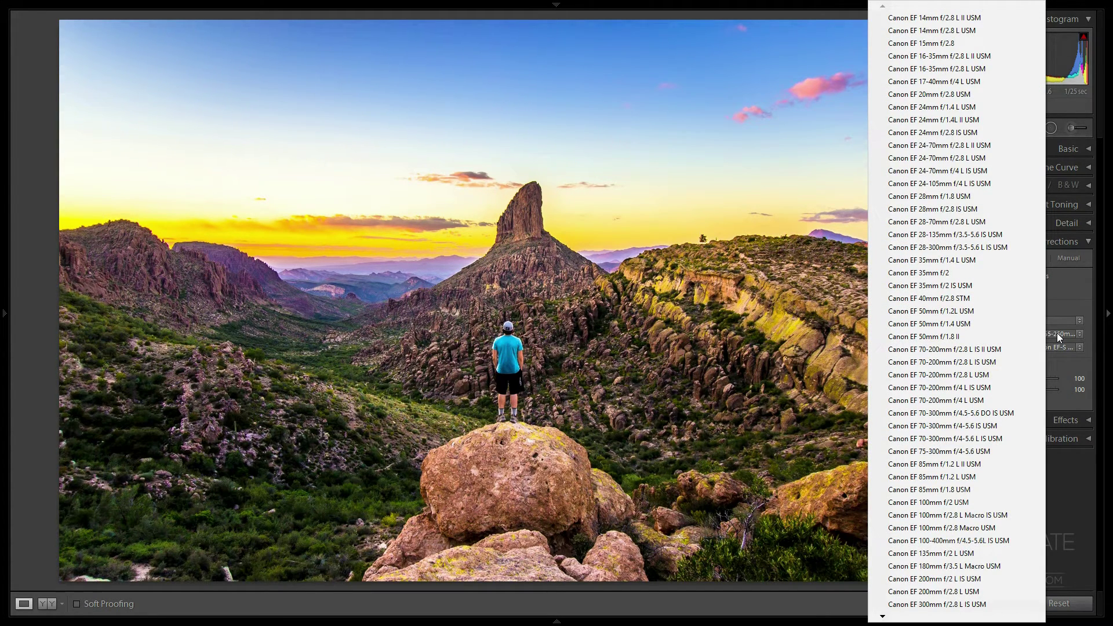
{"action": "left_click", "coordinate": [1057, 333]}
- Remove the photo's chromatic aberration and try the purple defringe Amount, checking the lone tree on the ridge up close
{"action": "left_click", "coordinate": [1032, 261]}
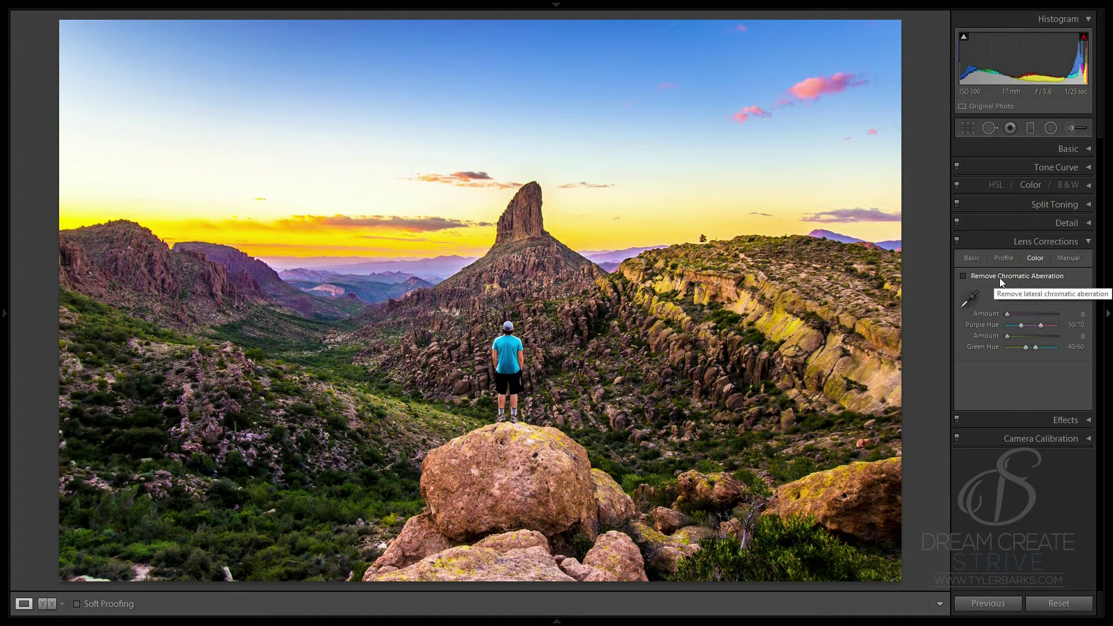
{"action": "left_click", "coordinate": [1000, 277]}
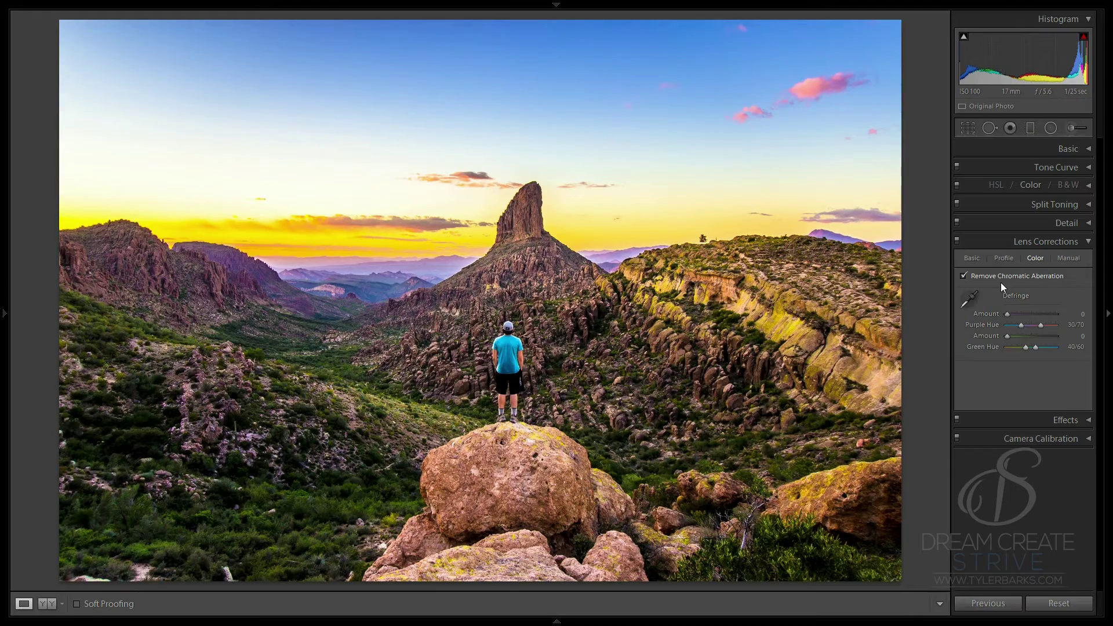
{"action": "left_click", "coordinate": [645, 250]}
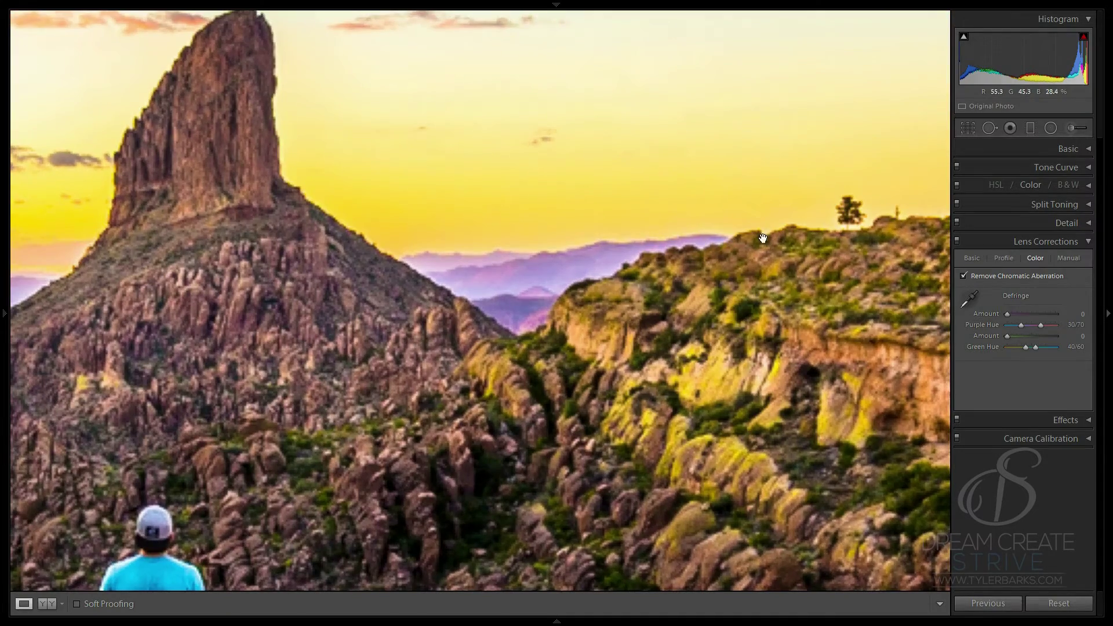
{"action": "left_click_drag", "start_coordinate": [850, 214], "coordinate": [721, 224]}
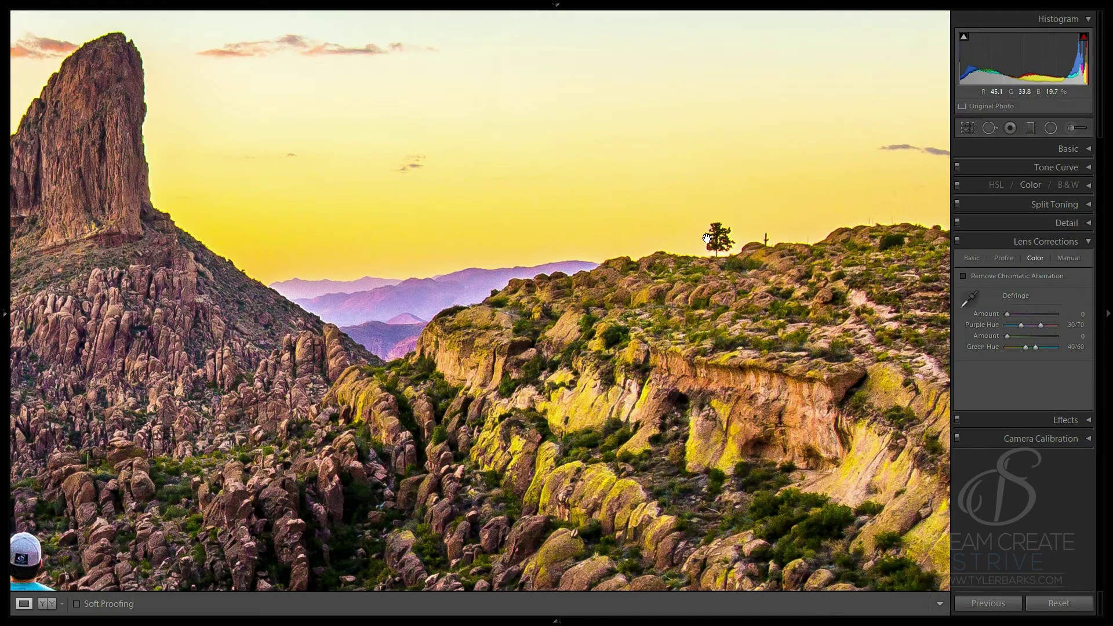
{"action": "left_click", "coordinate": [965, 277]}
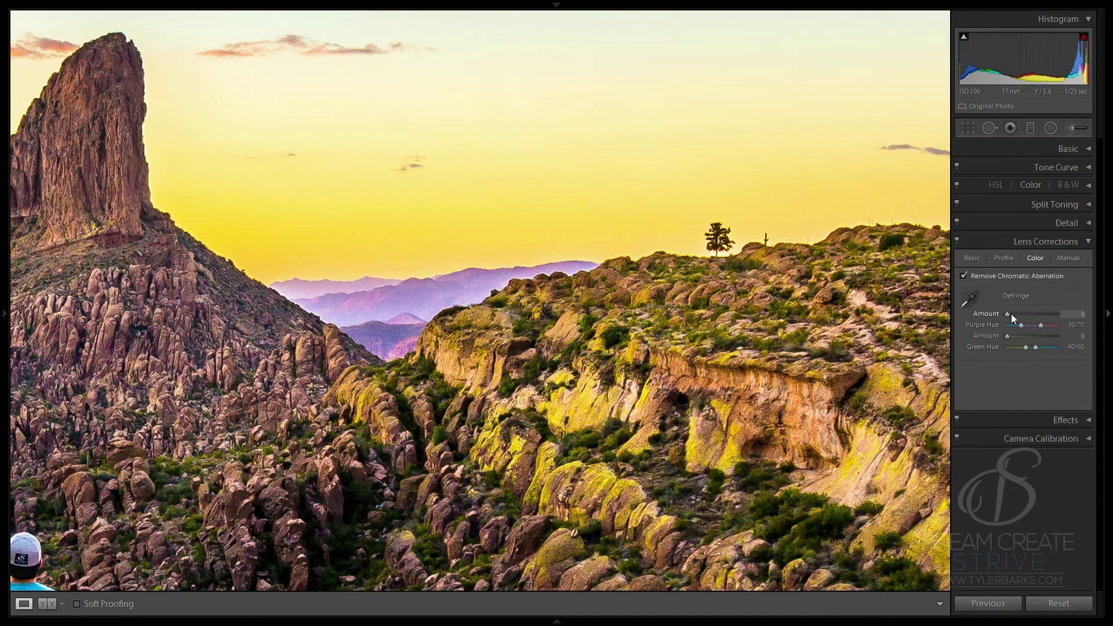
{"action": "left_click_drag", "start_coordinate": [1026, 314], "coordinate": [1027, 314]}
- Add a subtle Highlight Priority post-crop vignette to the full photo with an Amount of -10
{"action": "left_click", "coordinate": [1043, 242]}
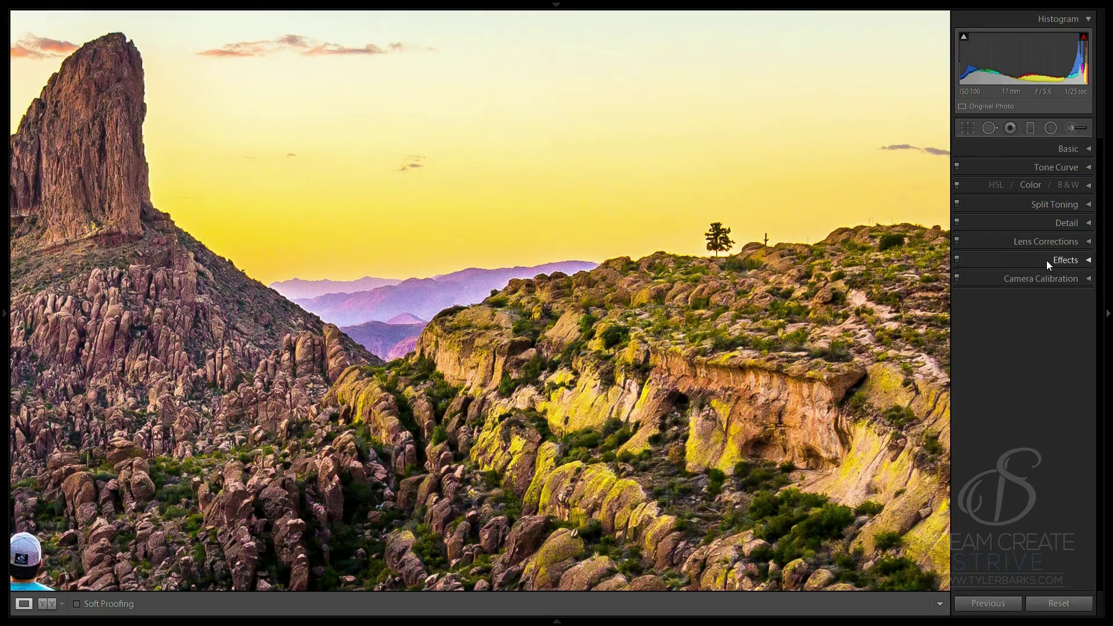
{"action": "left_click", "coordinate": [1045, 259]}
{"action": "left_click", "coordinate": [351, 313]}
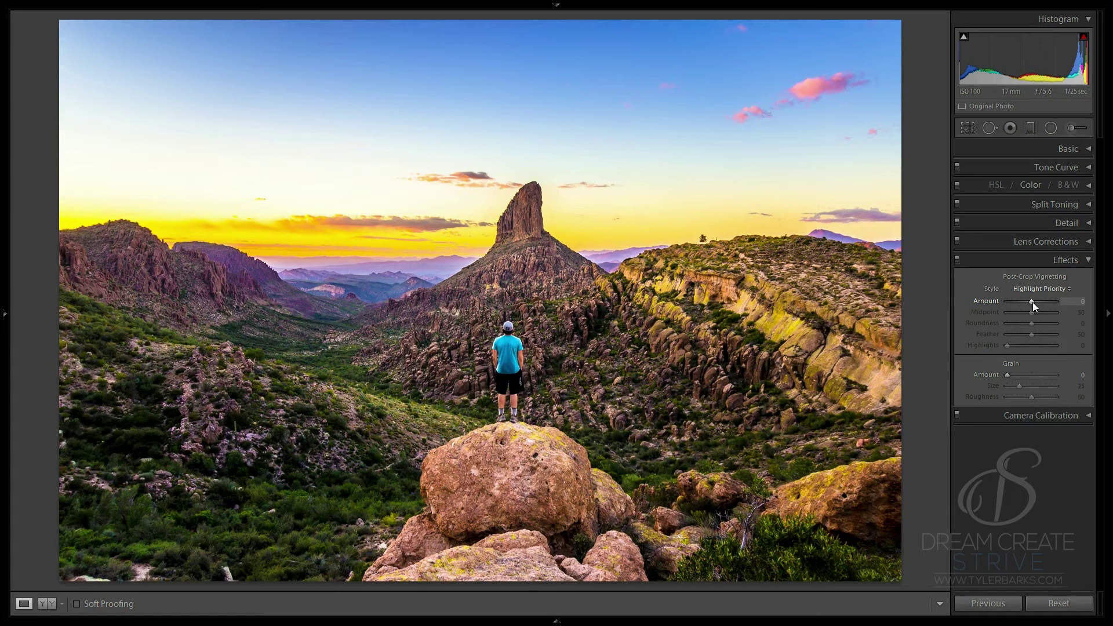
{"action": "left_click_drag", "start_coordinate": [1032, 301], "coordinate": [1031, 302]}
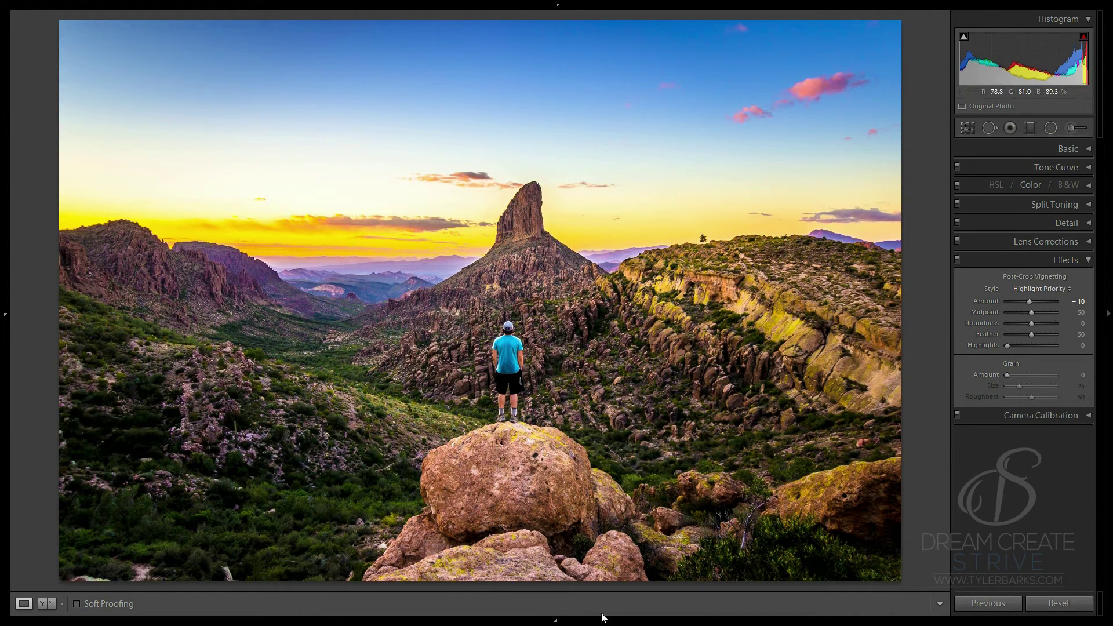
{"action": "left_click", "coordinate": [1074, 264]}
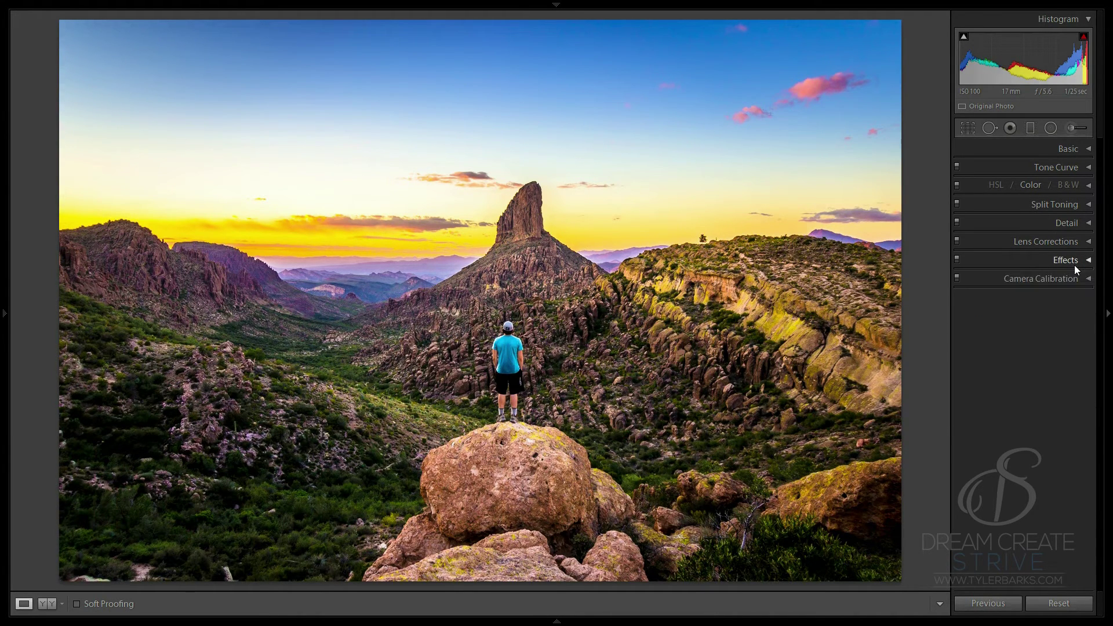
- Raise the photo's Contrast to +12 and Shadows to +81, and check the man and surrounding rocks up close
{"action": "left_click", "coordinate": [1066, 149]}
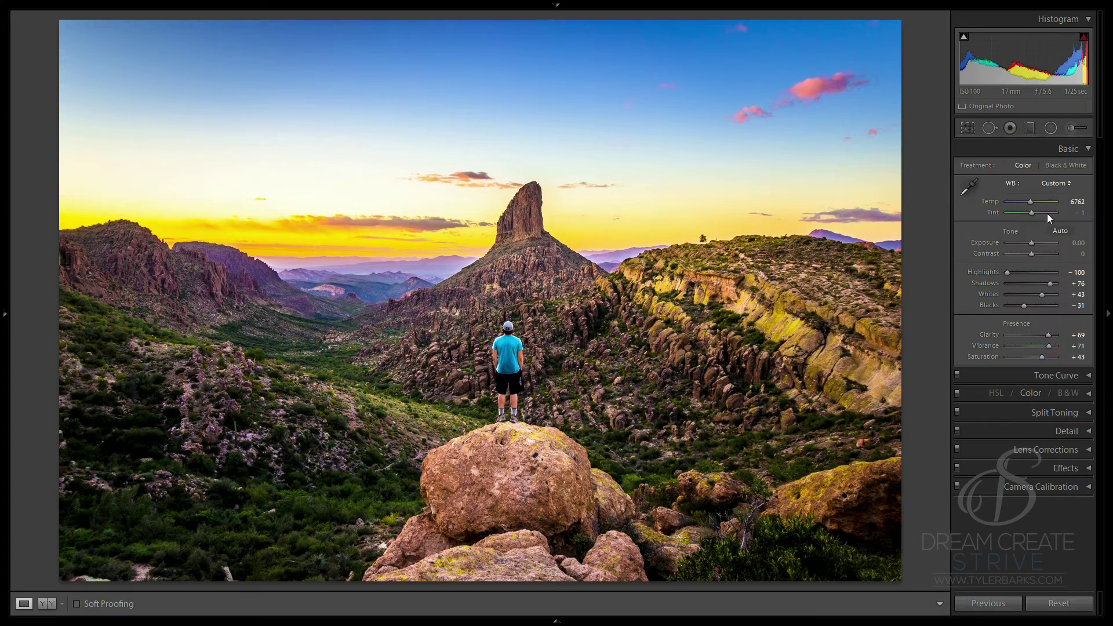
{"action": "left_click_drag", "start_coordinate": [1032, 255], "coordinate": [1034, 255]}
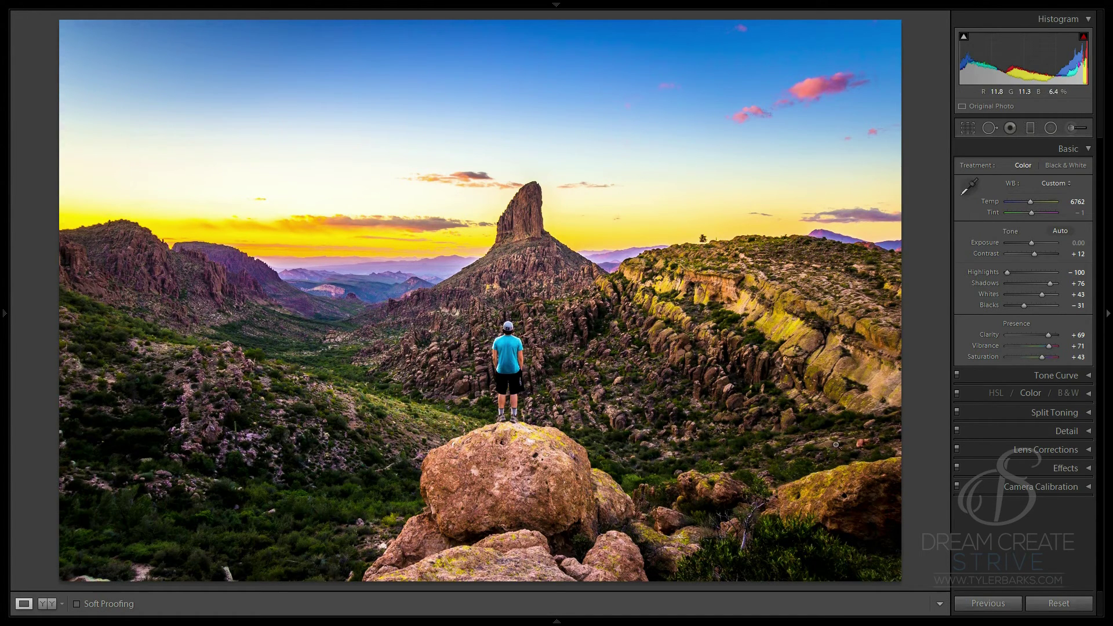
{"action": "left_click_drag", "start_coordinate": [1049, 287], "coordinate": [1052, 285]}
{"action": "left_click", "coordinate": [529, 337]}
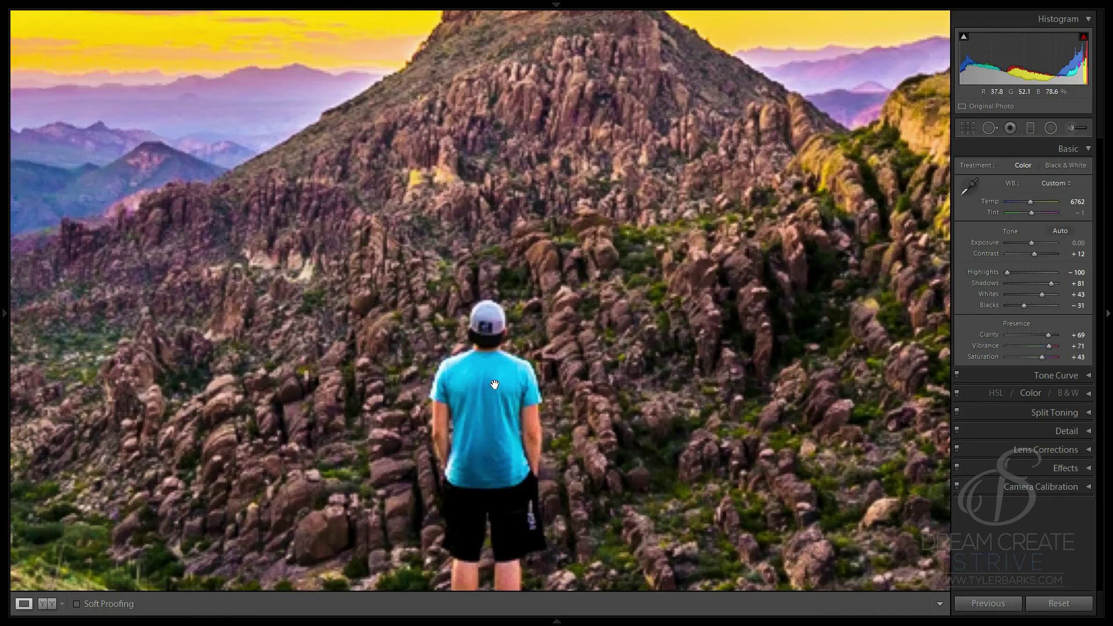
{"action": "left_click", "coordinate": [480, 177]}
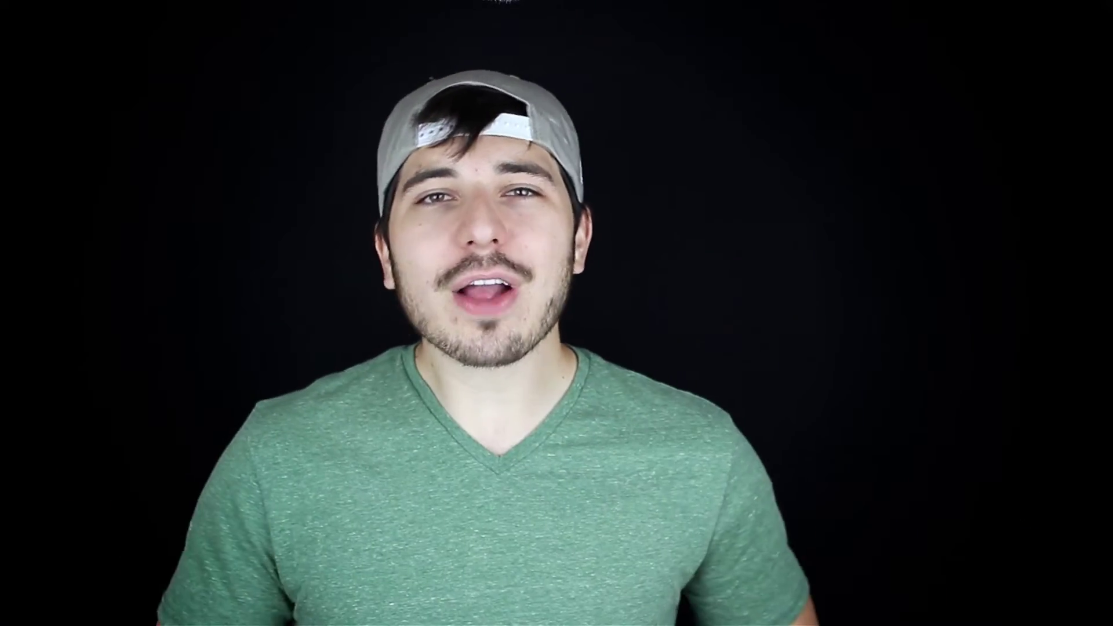